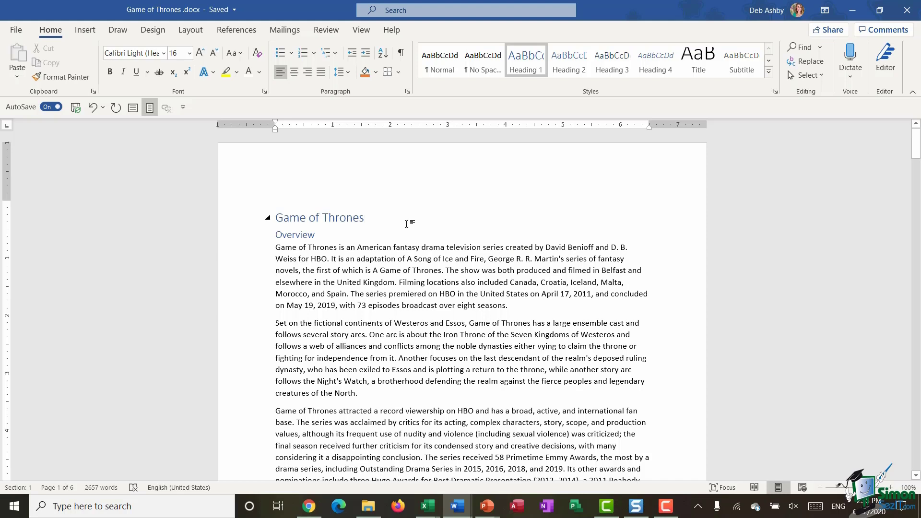
Select the Game of Thrones title and look over the paragraph styles list
left_click(374, 245)
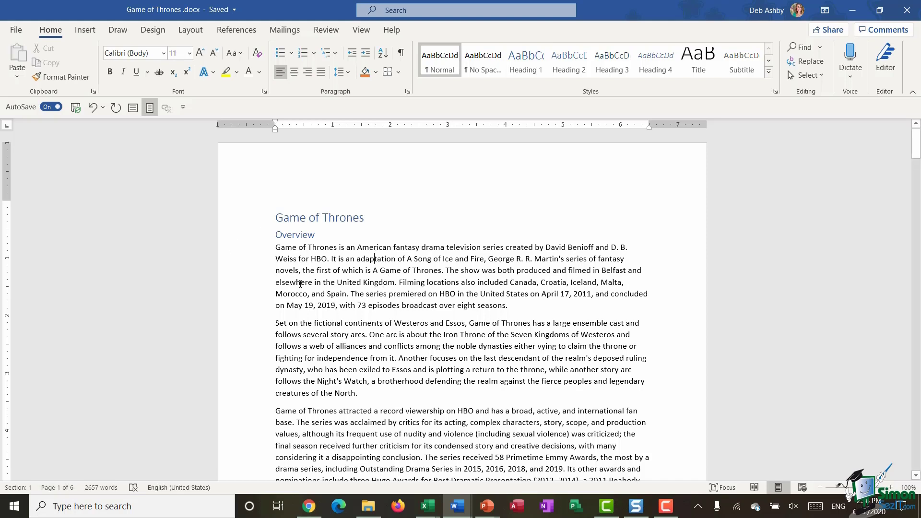
left_click(241, 223)
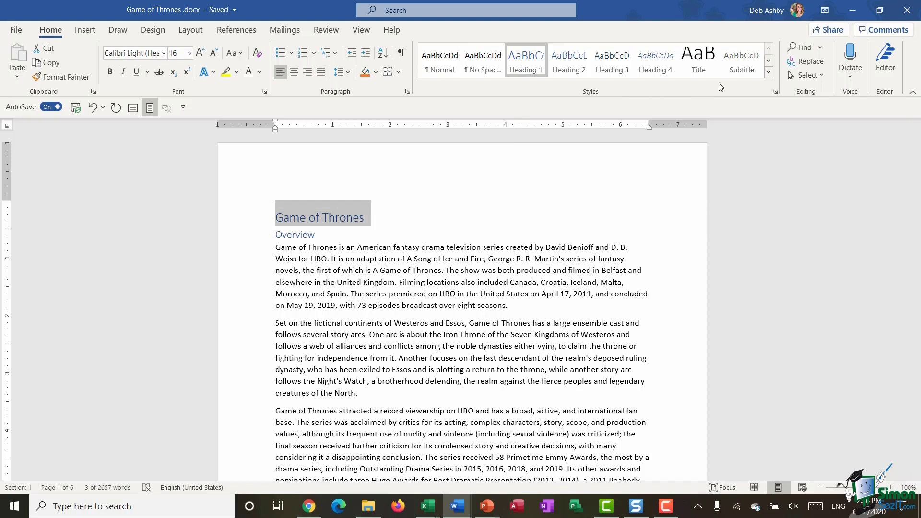
left_click(768, 70)
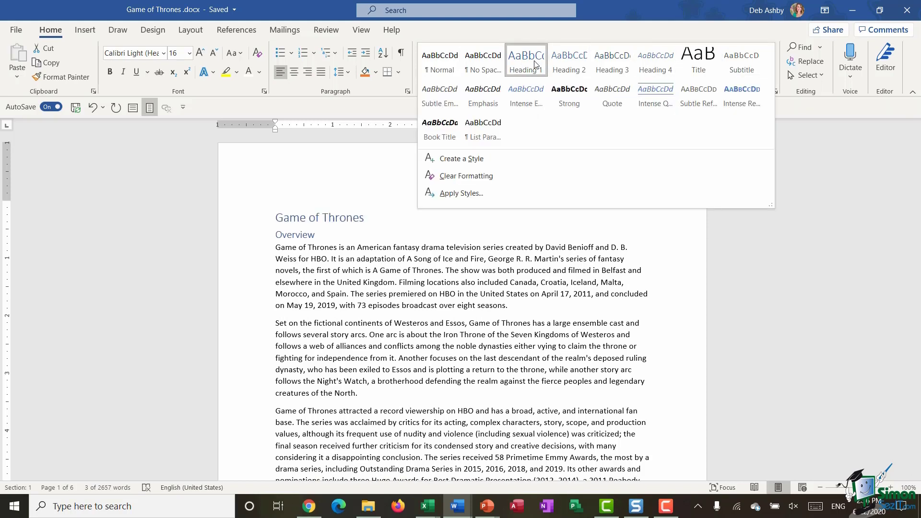
left_click(537, 63)
Check the Overview, Cast and Characters, House Stark and House Targaryen headings
left_click(241, 236)
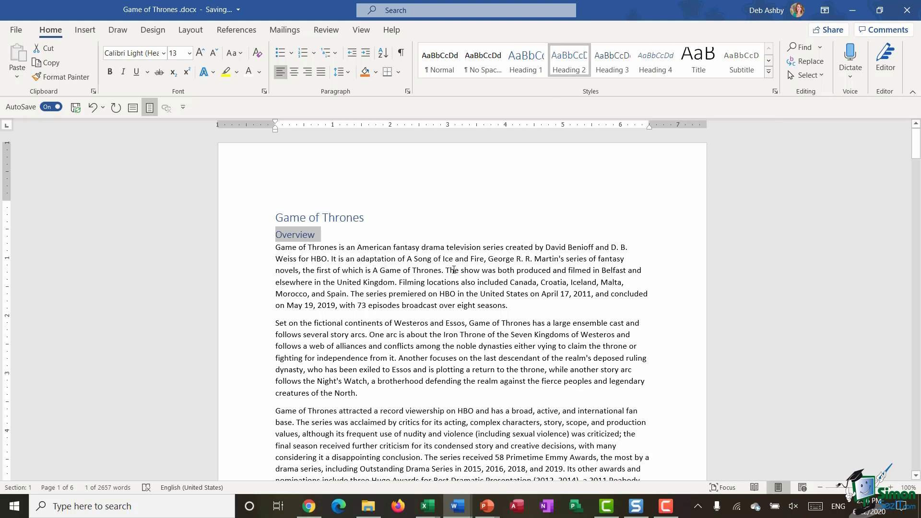
scroll(453, 271, "down", 5)
scroll(452, 271, "down", 3)
left_click(244, 259)
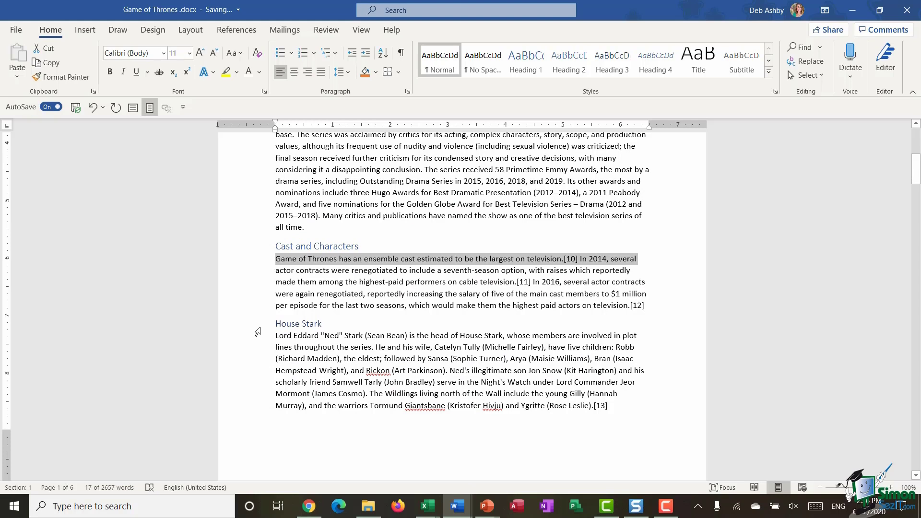
left_click(257, 326)
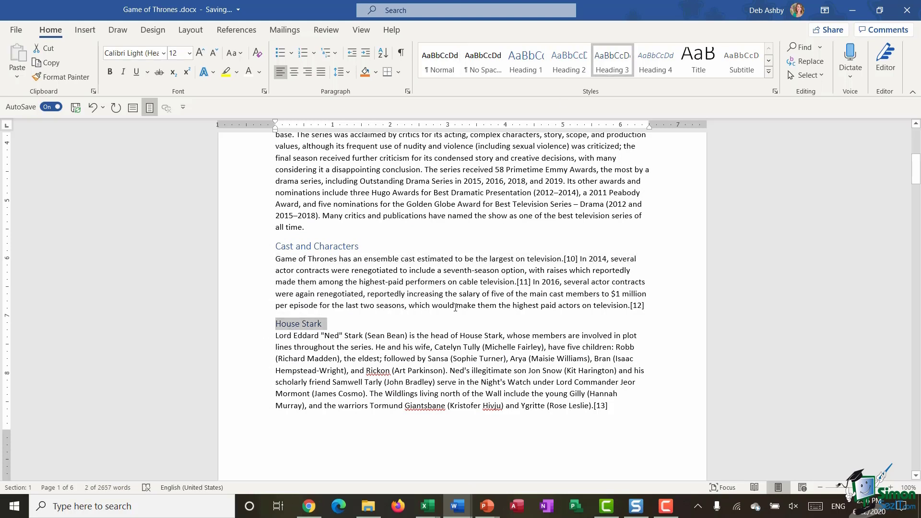
scroll(456, 306, "down", 5)
scroll(457, 305, "down", 8)
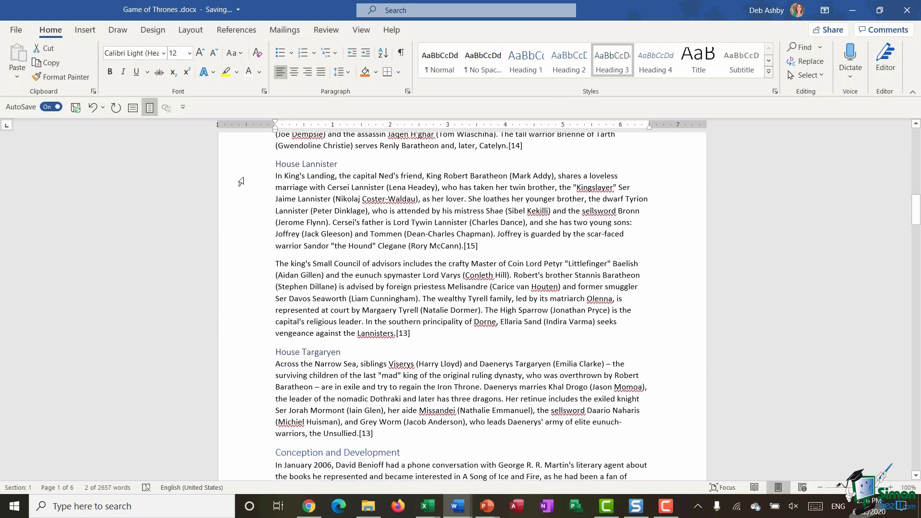
left_click(244, 353)
scroll(446, 298, "down", 4)
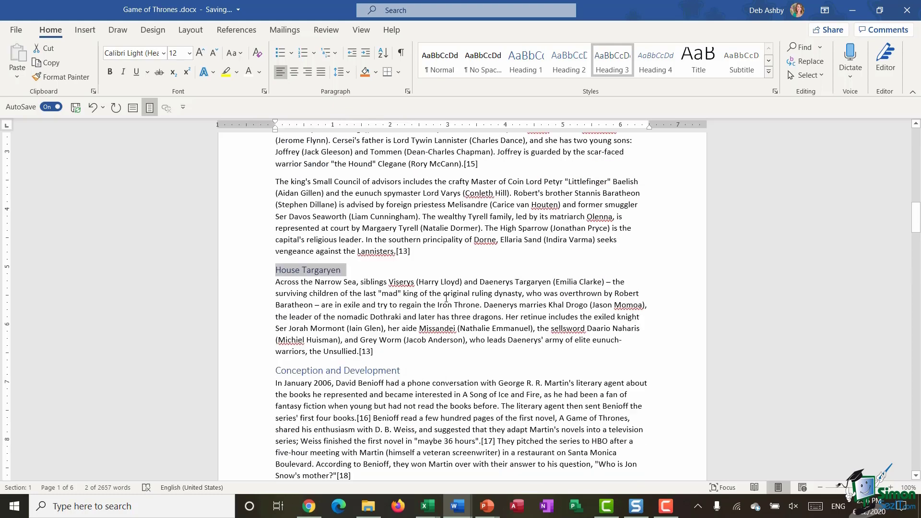
scroll(446, 299, "up", 20)
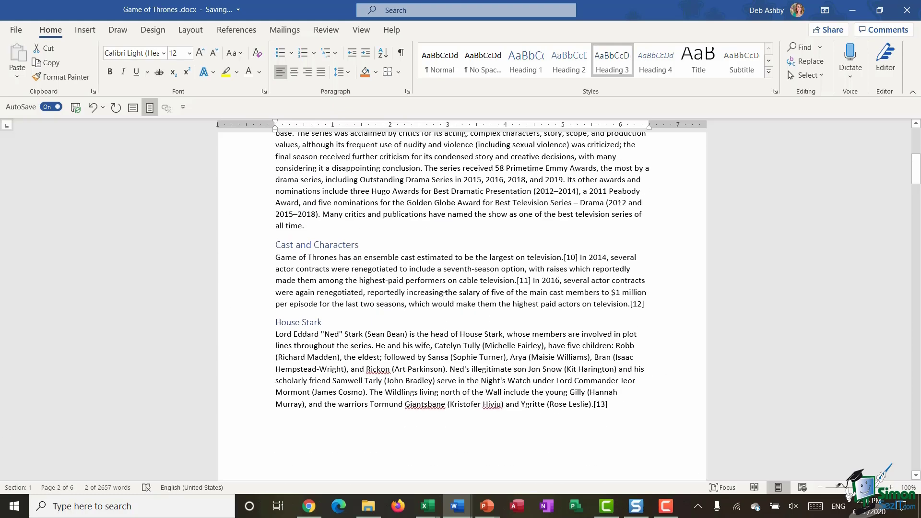
scroll(444, 296, "up", 1)
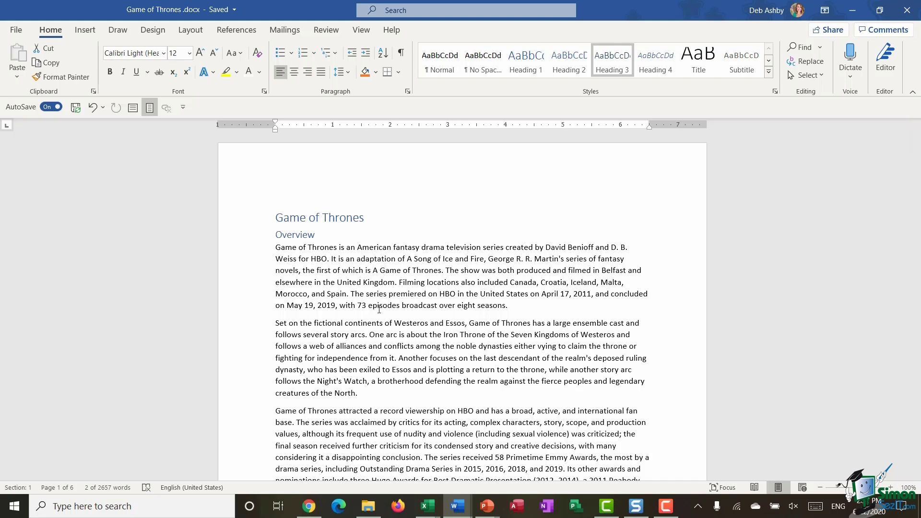
Start a Mark Index Entry for the Game of Thrones title
left_click(246, 224)
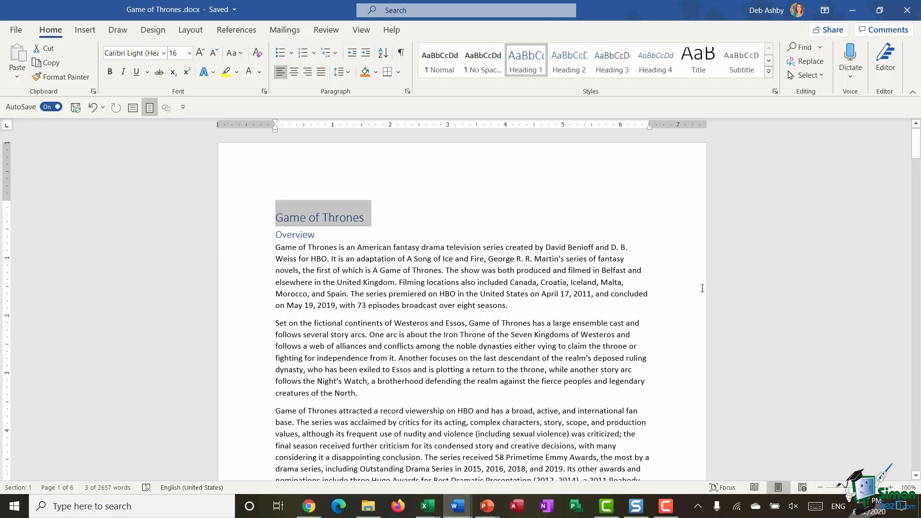
left_click(237, 30)
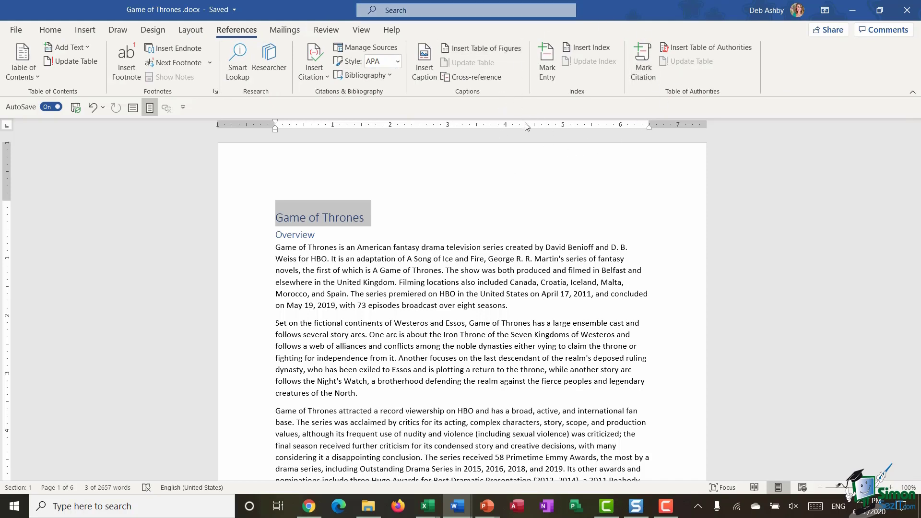
left_click(549, 68)
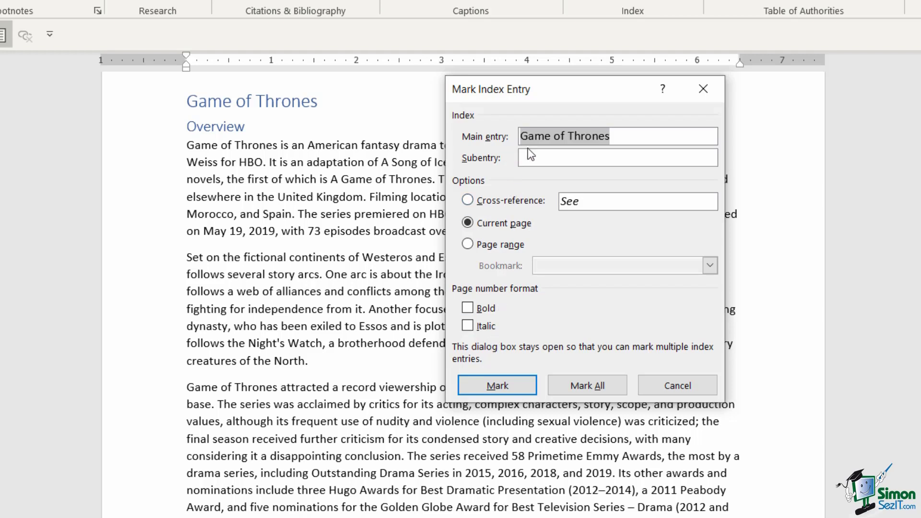
Mark Game of Thrones as an index entry and move the entry dialog aside
left_click(493, 387)
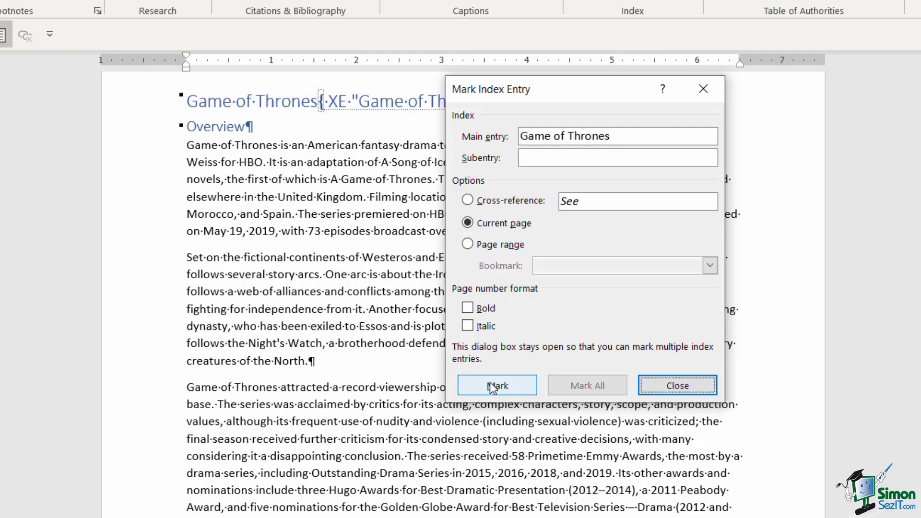
left_click_drag(576, 97, 822, 101)
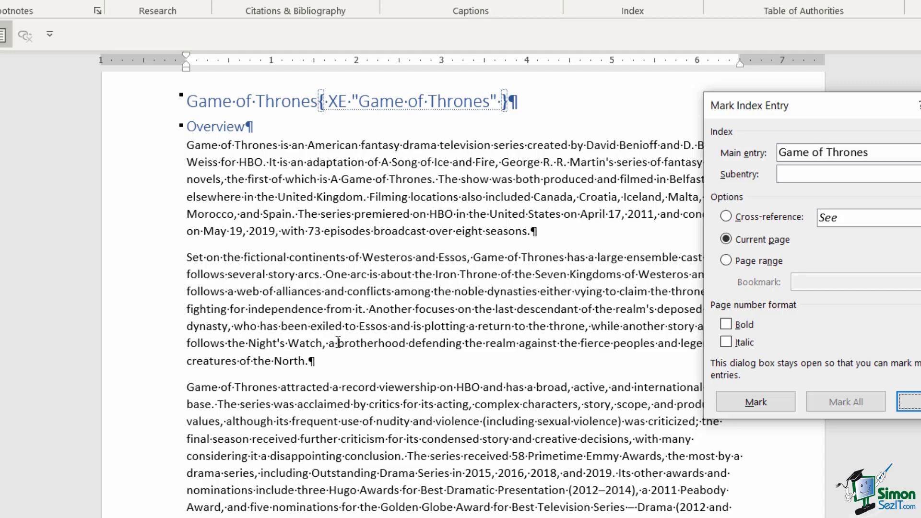
key("alt+shift+x")
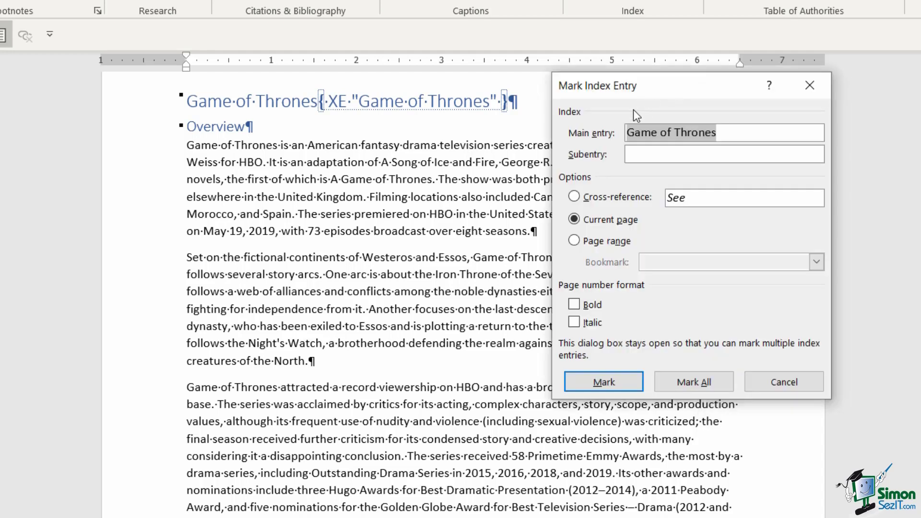
Mark the Overview heading as a main index entry
left_click(136, 134)
left_click(149, 137)
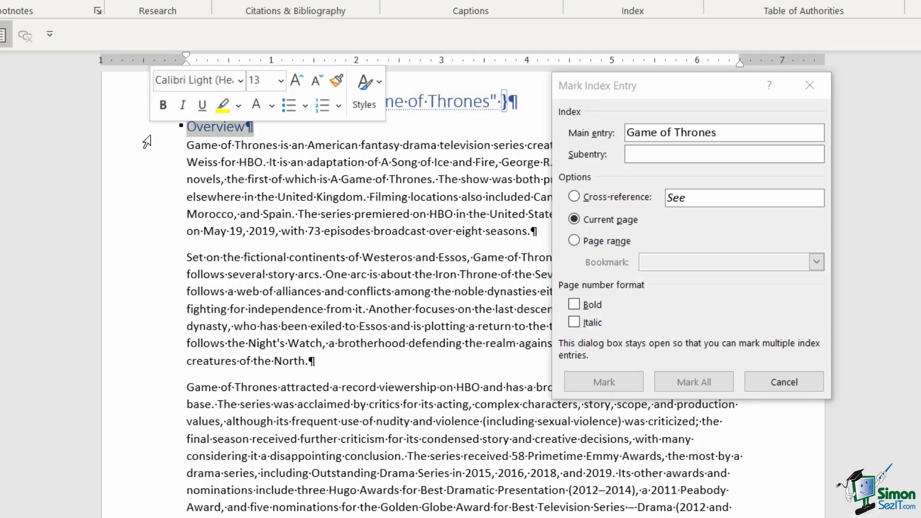
left_click(730, 178)
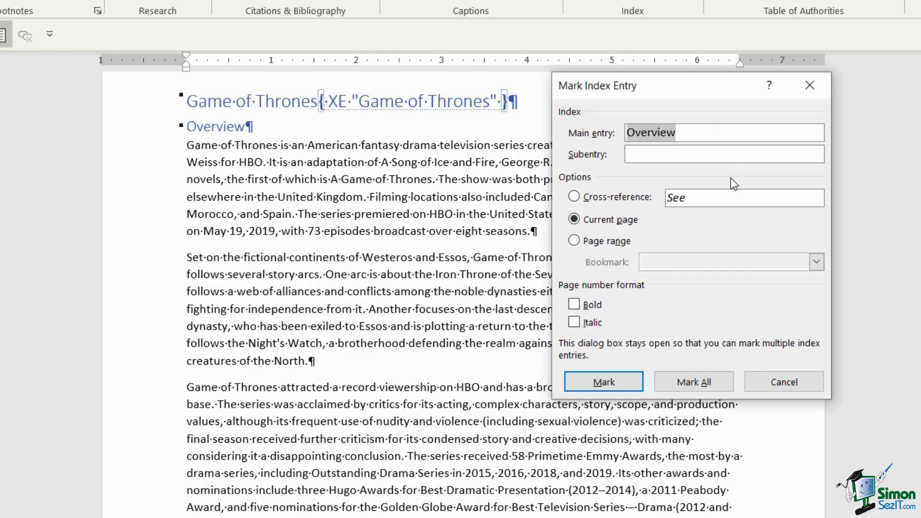
left_click(603, 383)
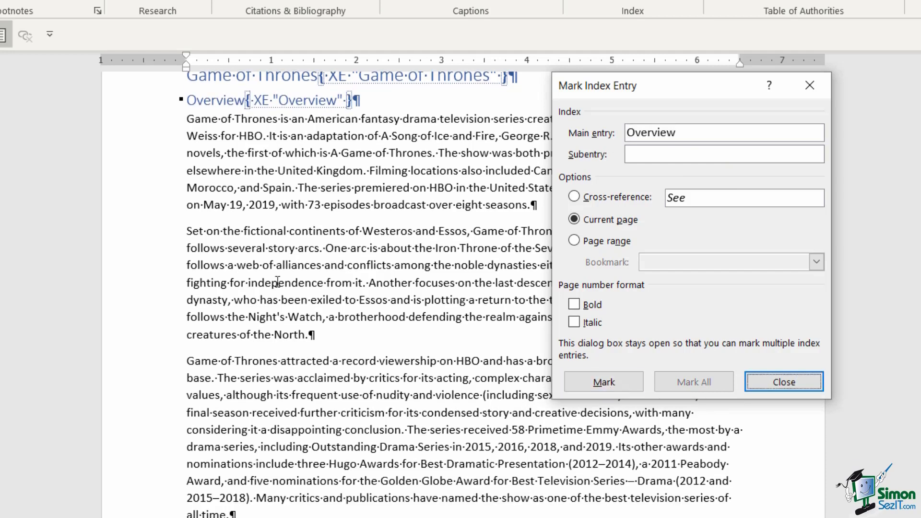
Mark the Cast and Characters heading as a main index entry
scroll(167, 291, "down", 8)
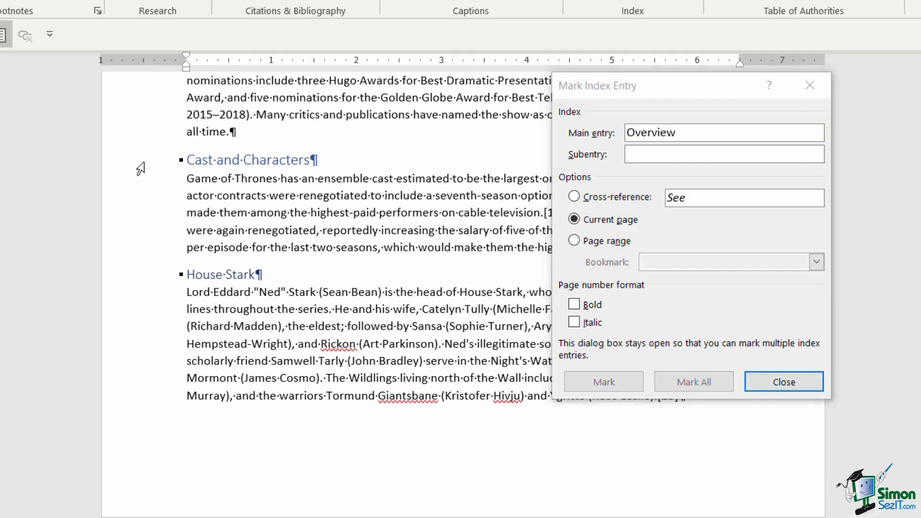
left_click(143, 162)
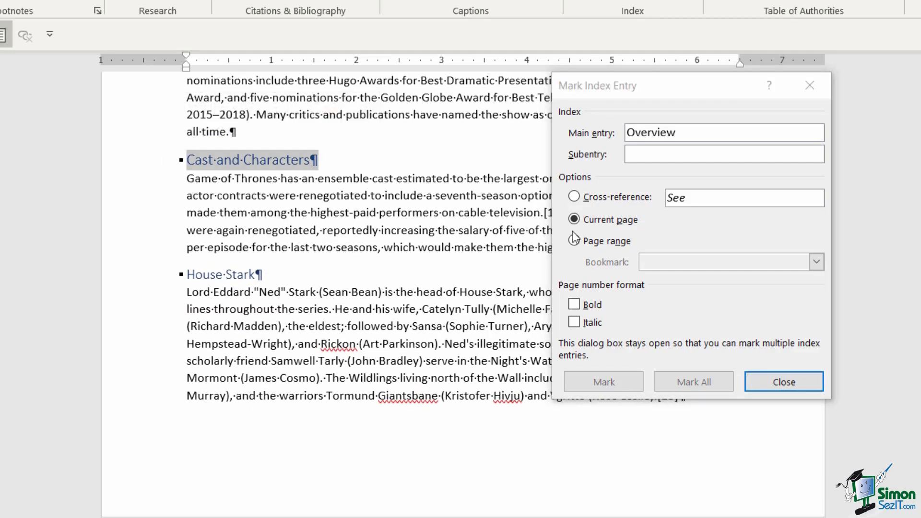
left_click(730, 225)
left_click(610, 380)
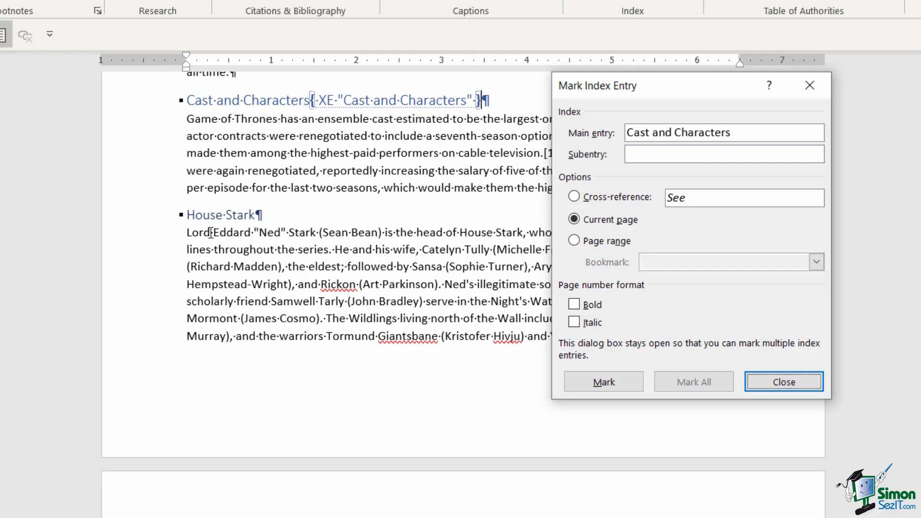
Load the House Stark heading as the main entry in the dialog
scroll(376, 318, "down", 5)
scroll(378, 320, "down", 3)
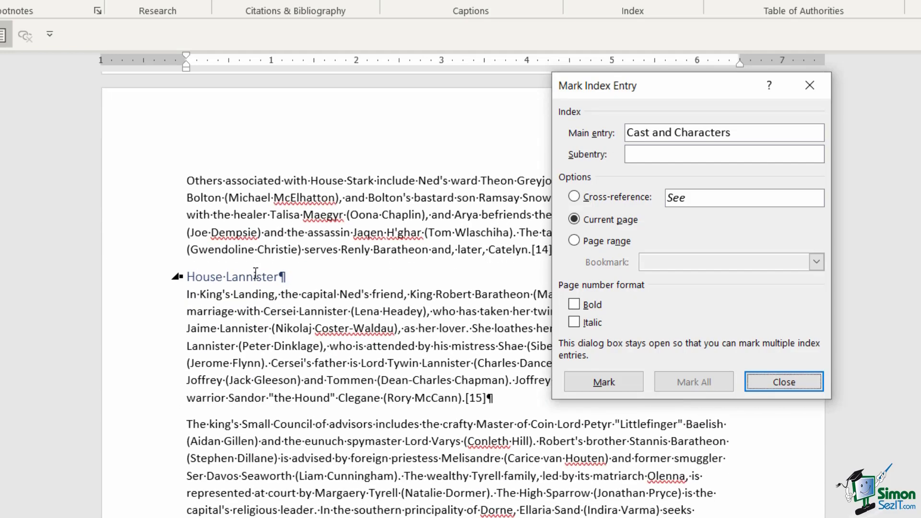
scroll(213, 503, "down", 4)
scroll(242, 412, "up", 18)
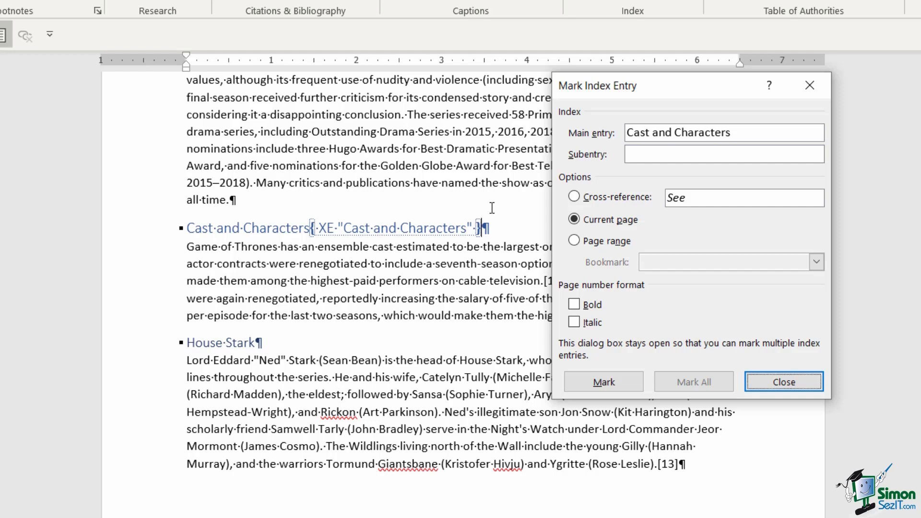
left_click(152, 350)
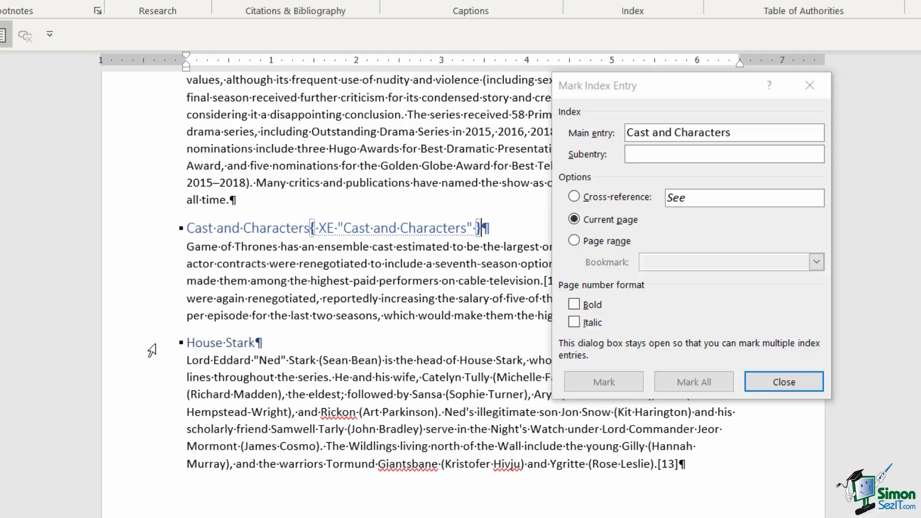
left_click(152, 350)
left_click(708, 307)
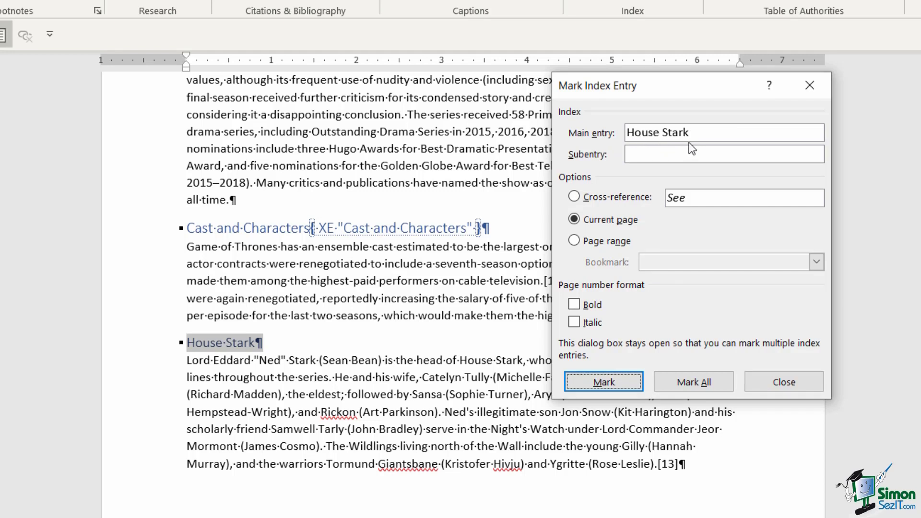
Mark House Stark as a subentry under the main entry Cast and Characters
left_click_drag(709, 134, 618, 132)
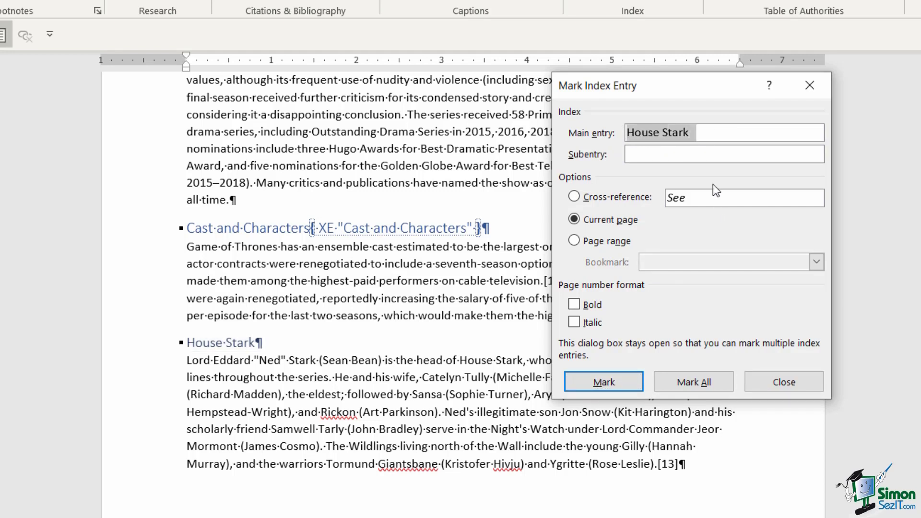
key("ctrl+x")
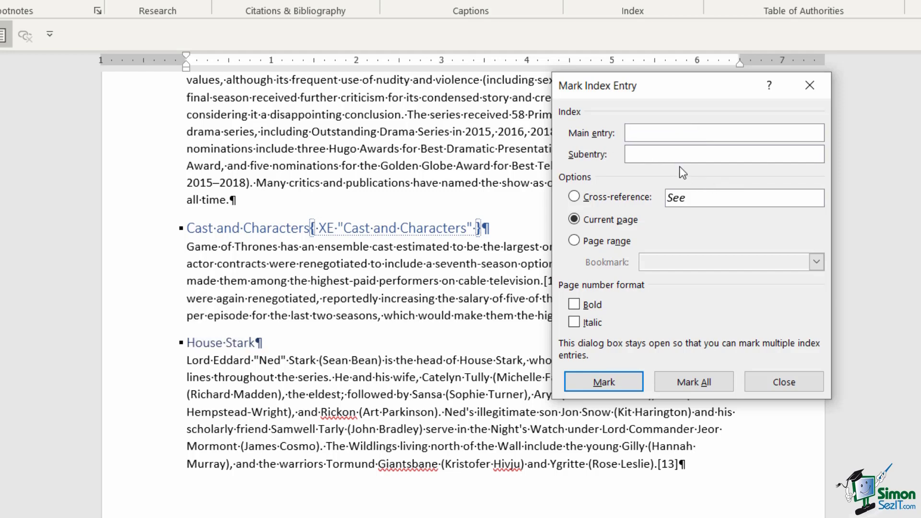
key("ctrl+v")
left_click(654, 132)
type("Cast and")
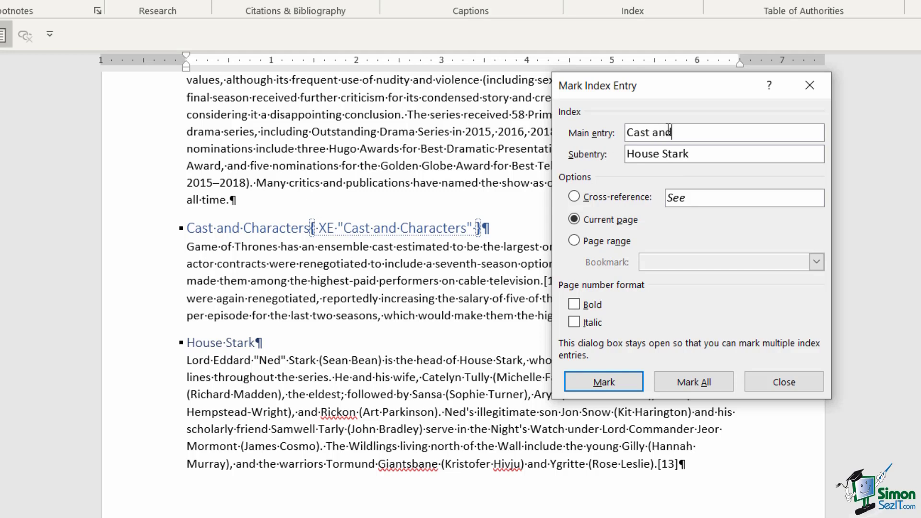
type(" Characters")
left_click(600, 388)
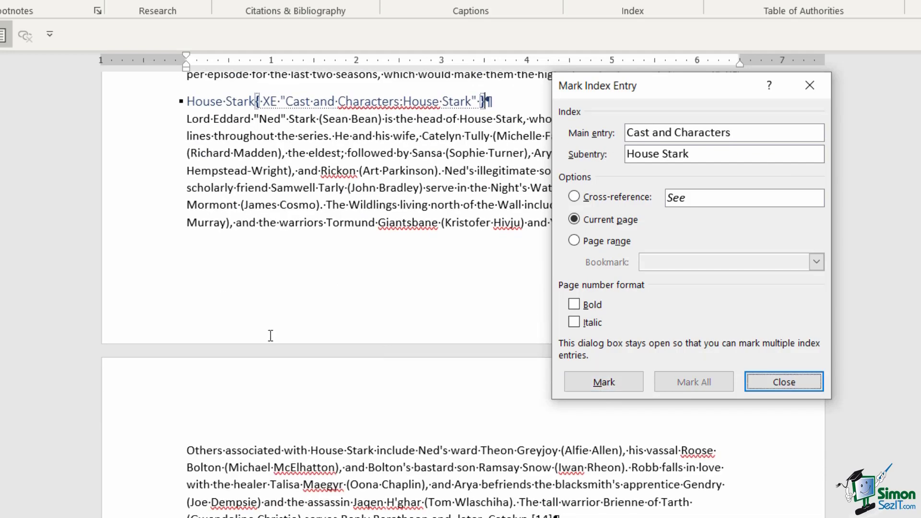
Mark House Lannister as a subentry under Cast and Characters
scroll(270, 336, "down", 5)
left_click(134, 294)
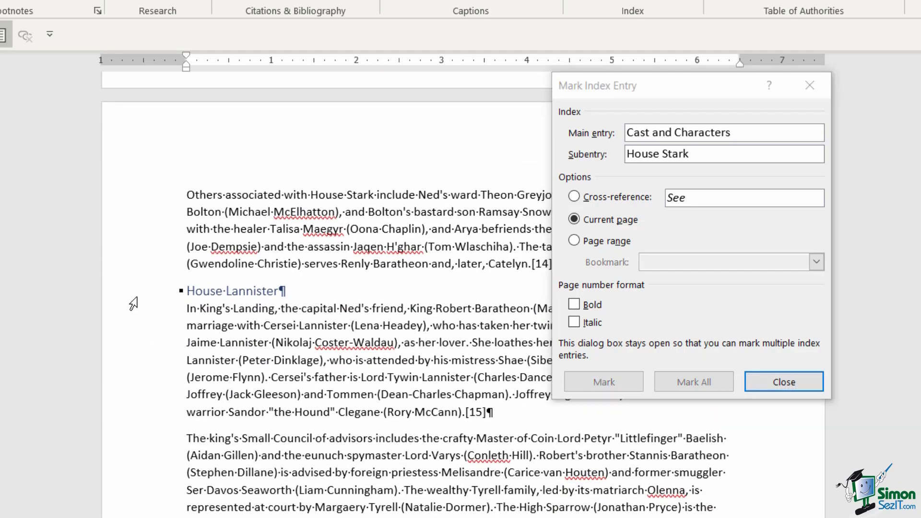
left_click(787, 234)
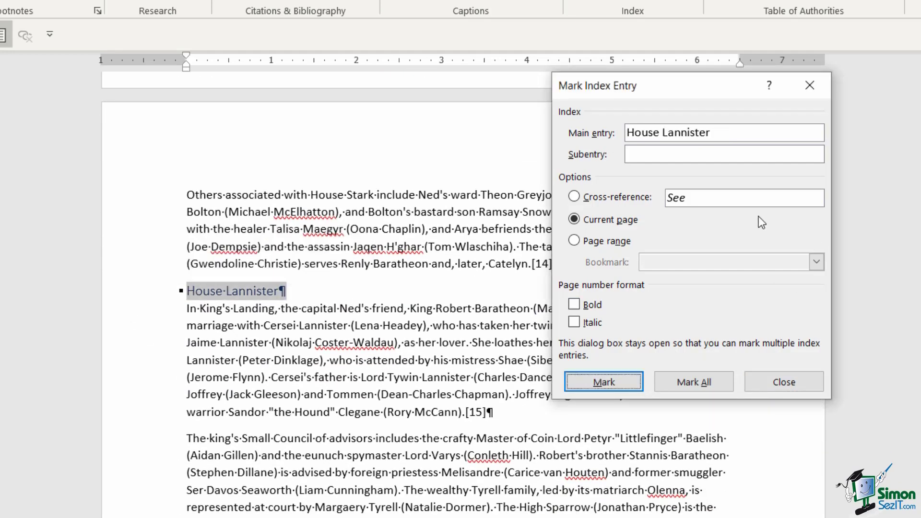
left_click_drag(744, 137, 598, 138)
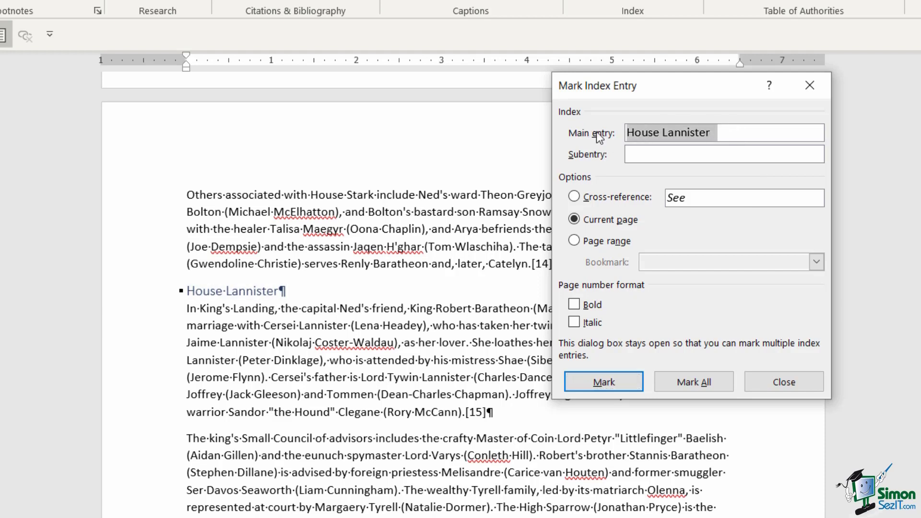
key("Delete")
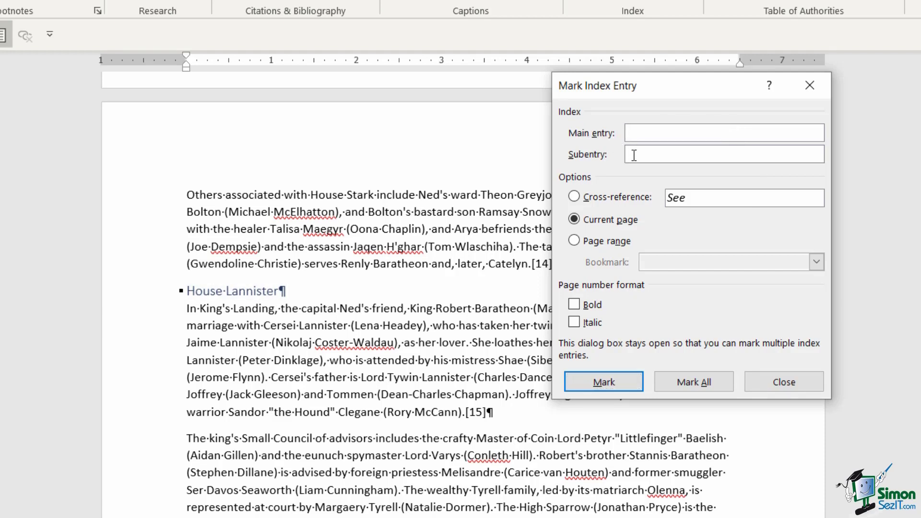
left_click(635, 155)
key("ctrl+v")
left_click(658, 134)
type("Cast and Characters")
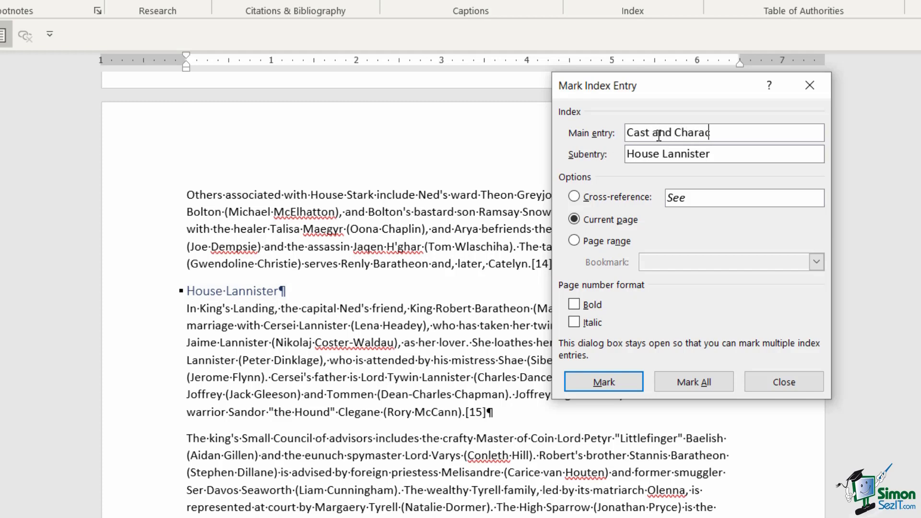
left_click(603, 382)
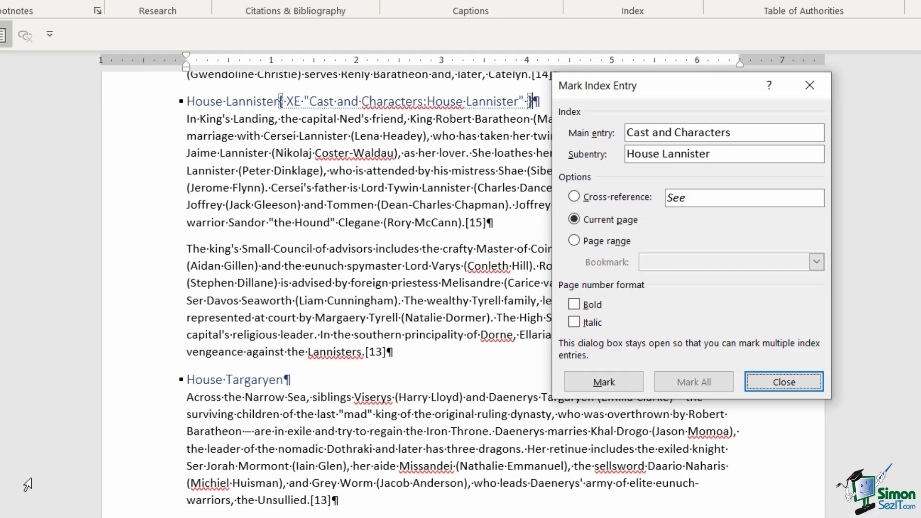
Set House Targaryen as a subentry with Cast and Characters as main entry
left_click(133, 386)
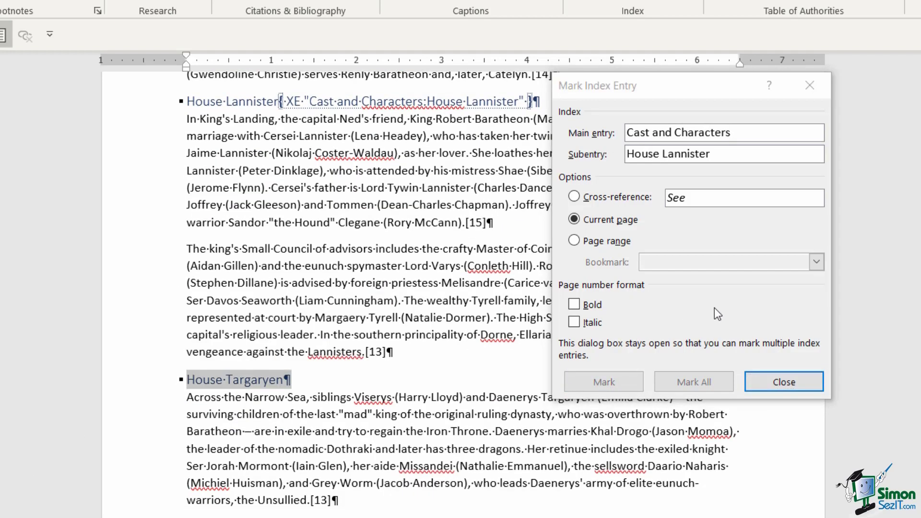
left_click(733, 238)
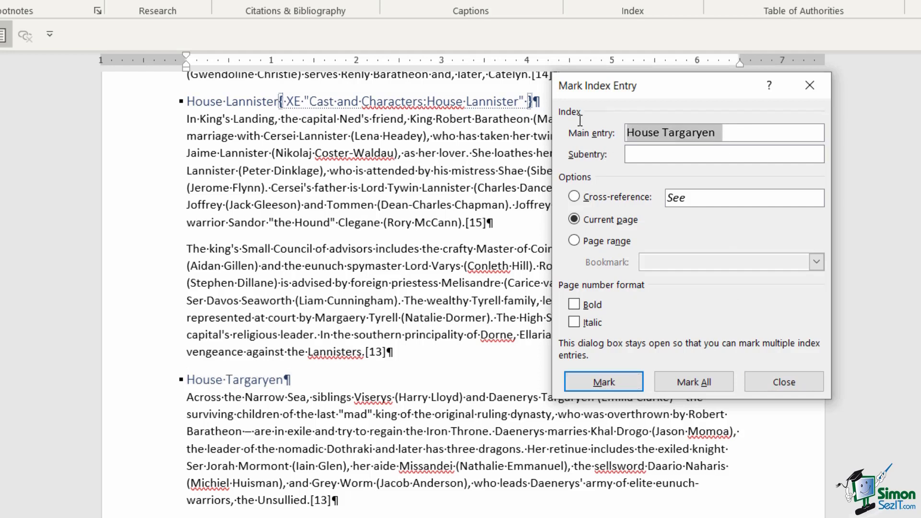
key("Delete")
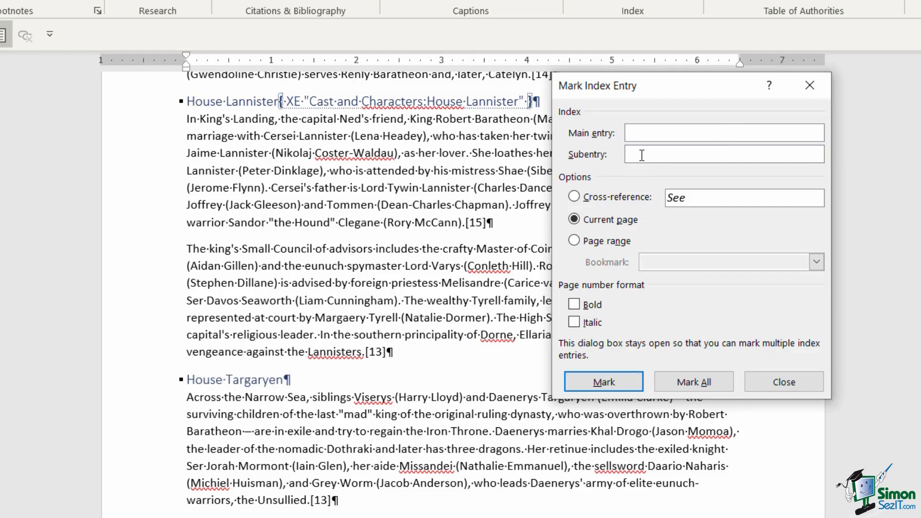
key("ctrl+v")
type("Cast and Characters")
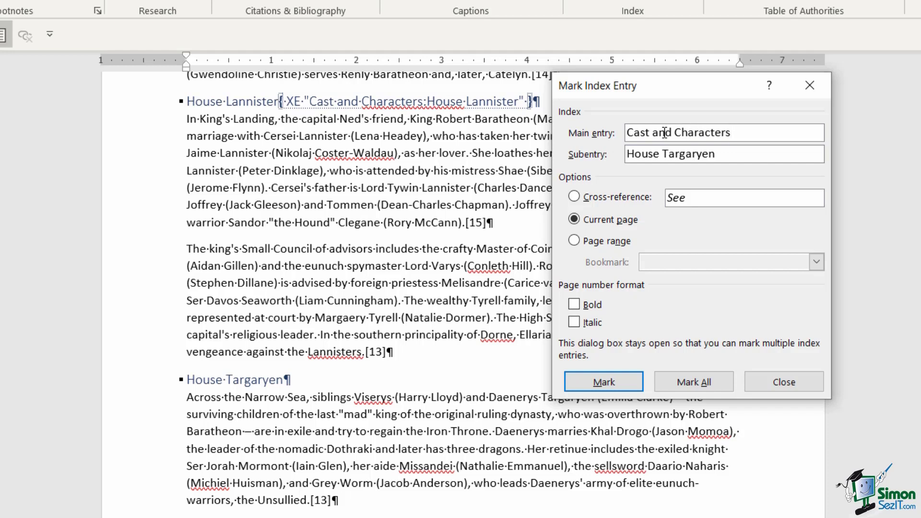
Mark House Targaryen, then Conception and Development as a main index entry
left_click(601, 386)
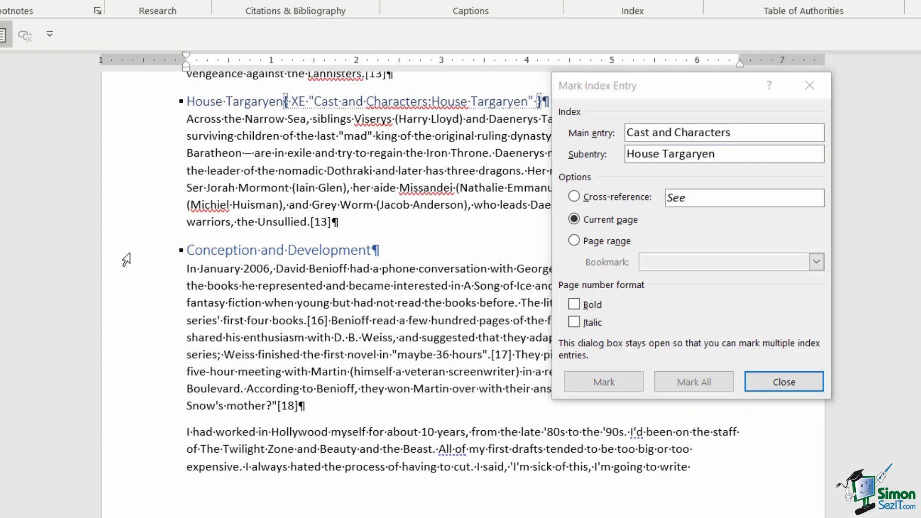
left_click(147, 259)
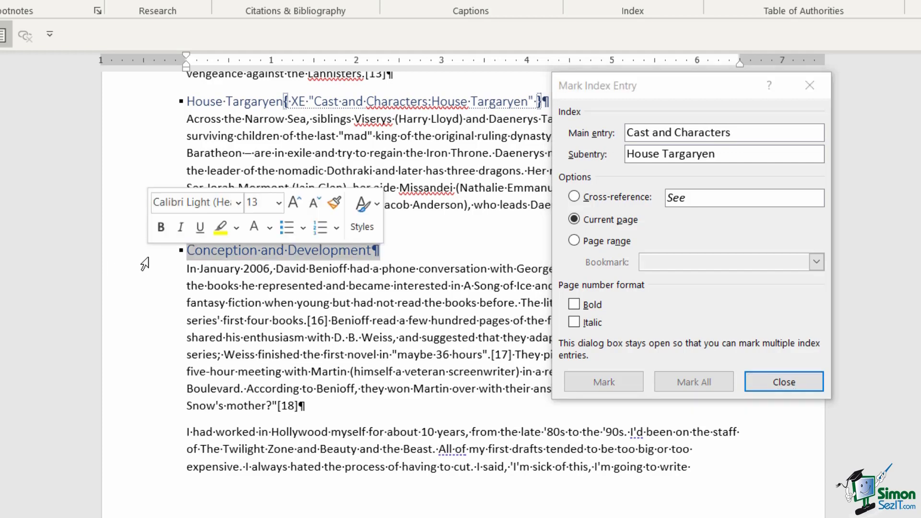
left_click(738, 309)
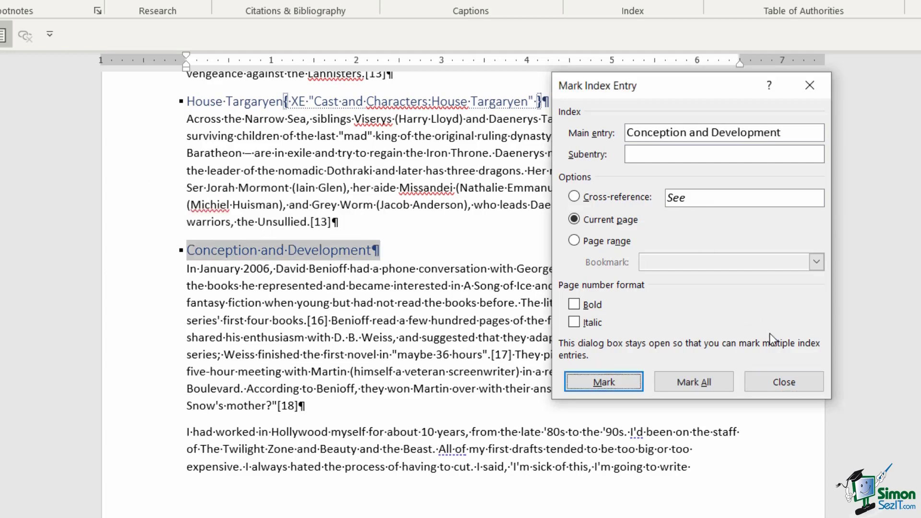
left_click(604, 386)
Mark the Filming heading as a main index entry
scroll(266, 346, "down", 8)
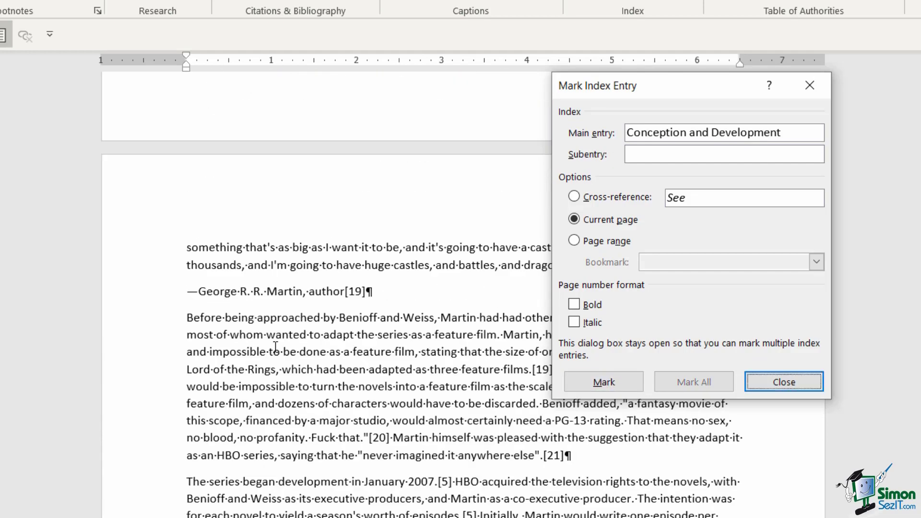
scroll(275, 346, "down", 15)
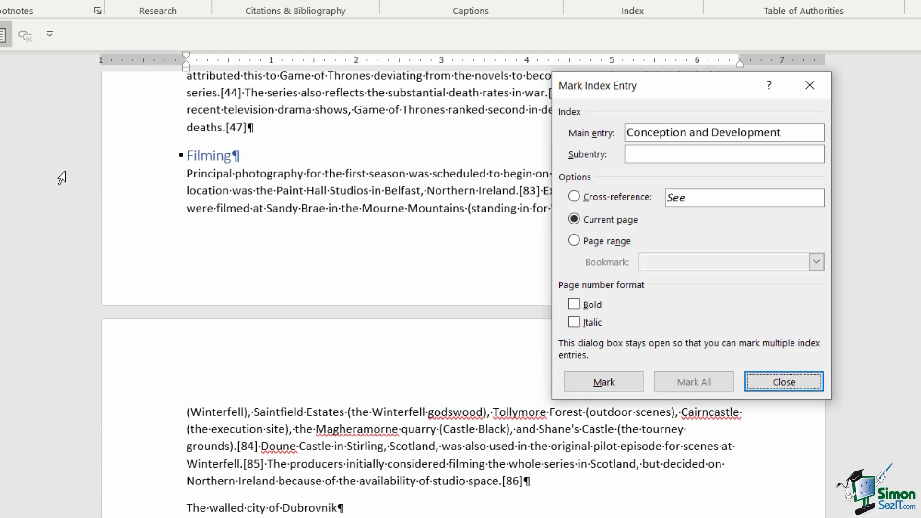
left_click(129, 173)
left_click(140, 174)
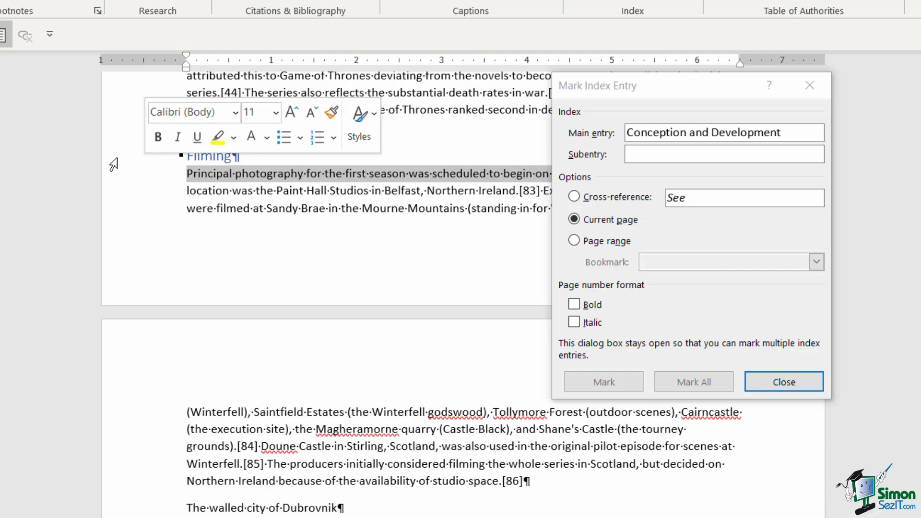
left_click(128, 159)
left_click(691, 237)
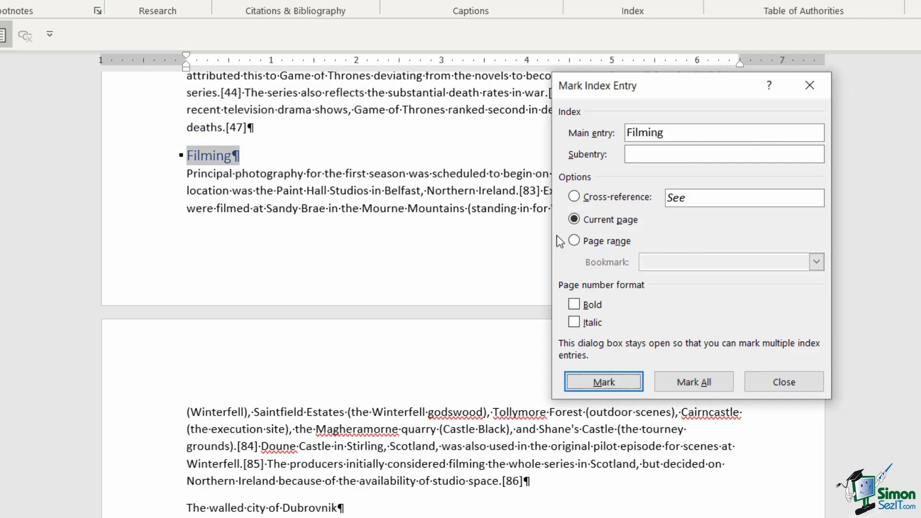
left_click(611, 380)
Close the Mark Index Entry dialog
scroll(235, 307, "down", 7)
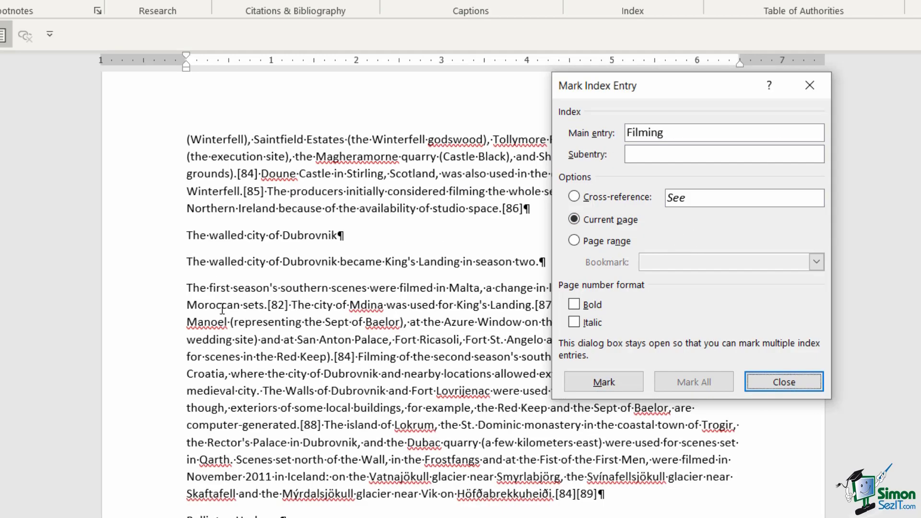
scroll(225, 310, "down", 20)
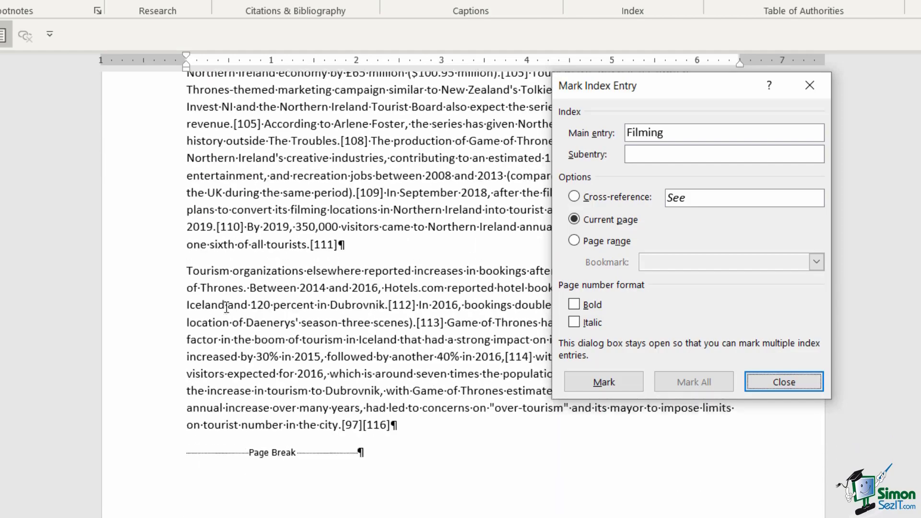
scroll(227, 307, "up", 20)
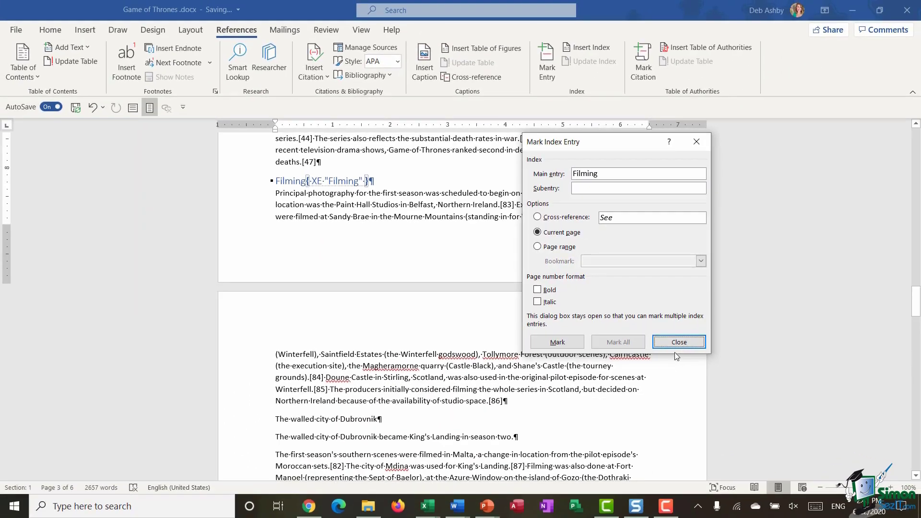
left_click(731, 362)
scroll(516, 302, "up", 20)
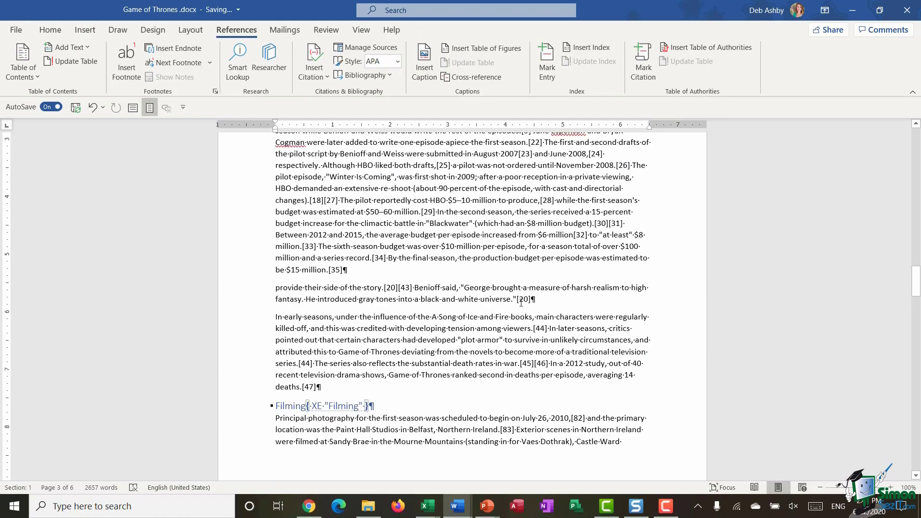
scroll(521, 303, "up", 20)
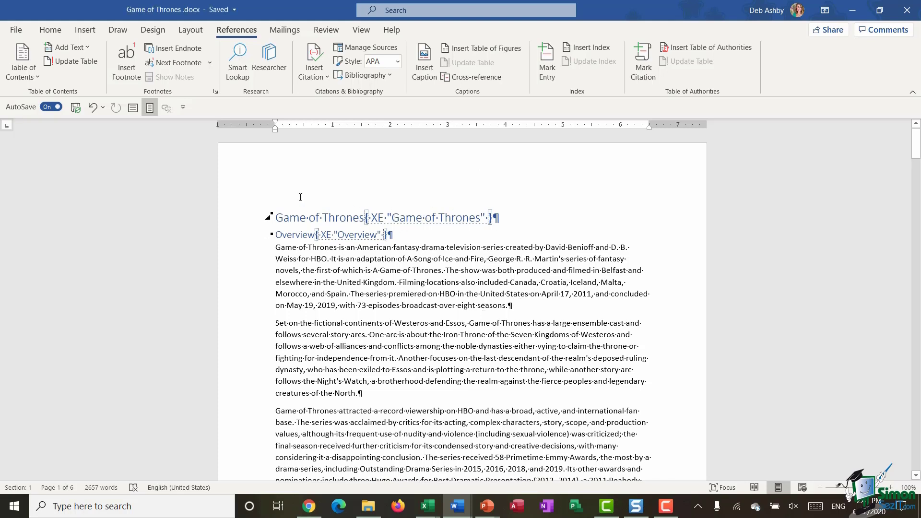
Turn off Show/Hide ¶ so the XE fields disappear, then scroll to the end
left_click(50, 30)
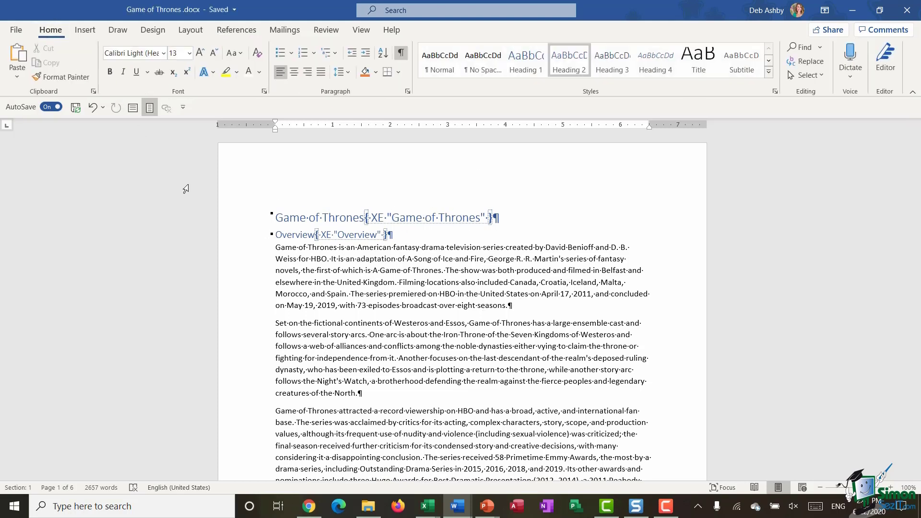
left_click(402, 54)
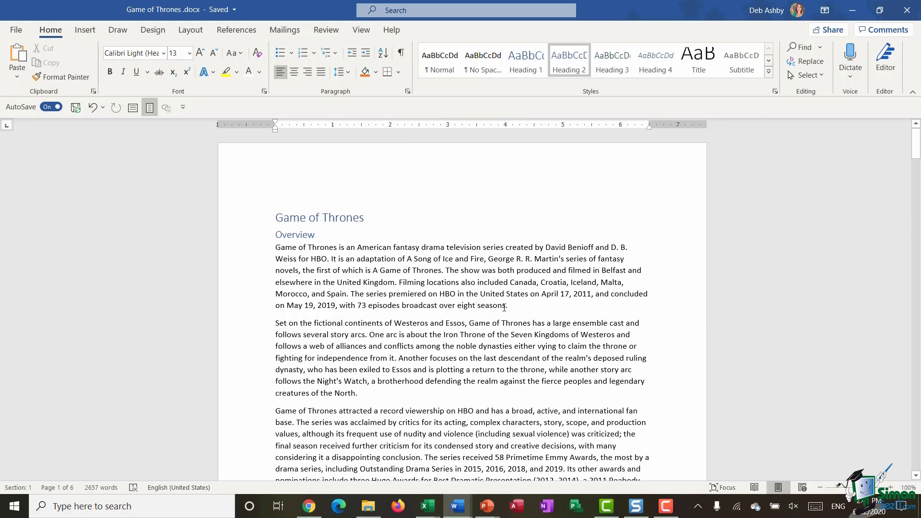
scroll(514, 306, "down", 20)
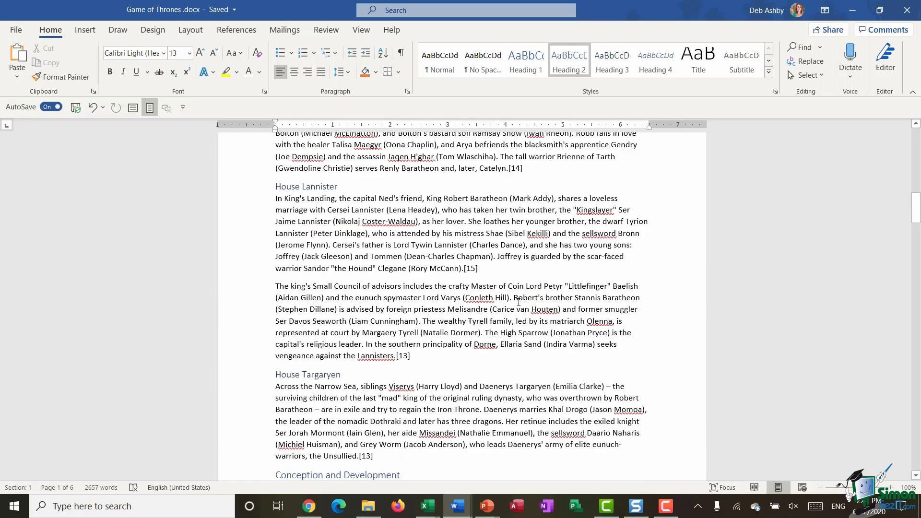
scroll(518, 299, "down", 20)
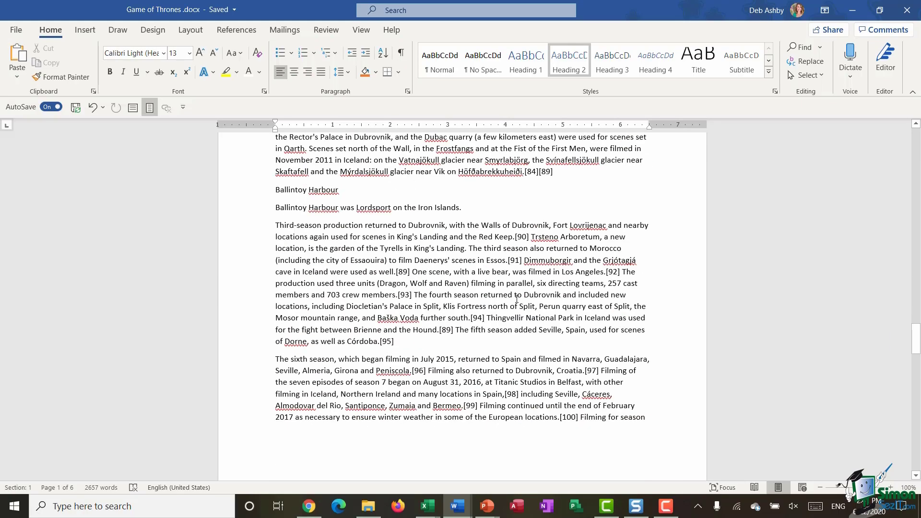
scroll(518, 300, "up", 8)
scroll(517, 302, "down", 5)
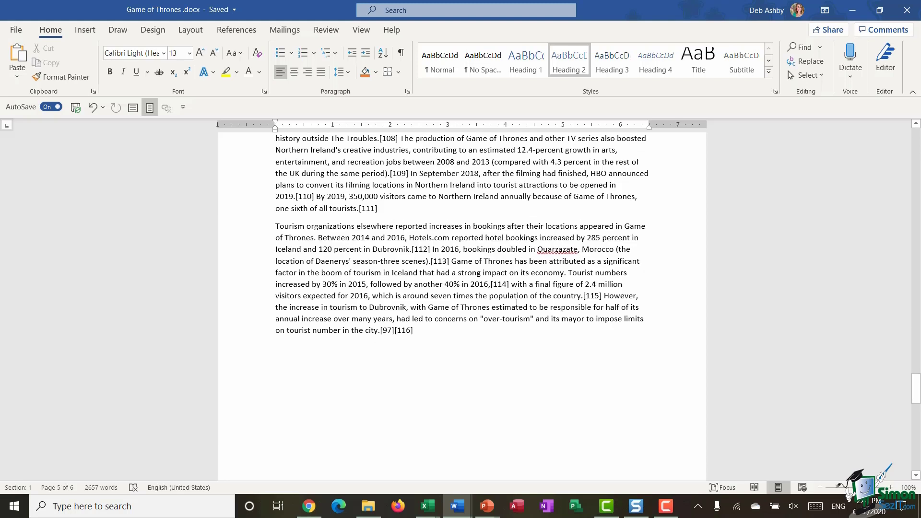
Insert a page break after the final tourism paragraph and add a blank line on page 7
left_click(425, 332)
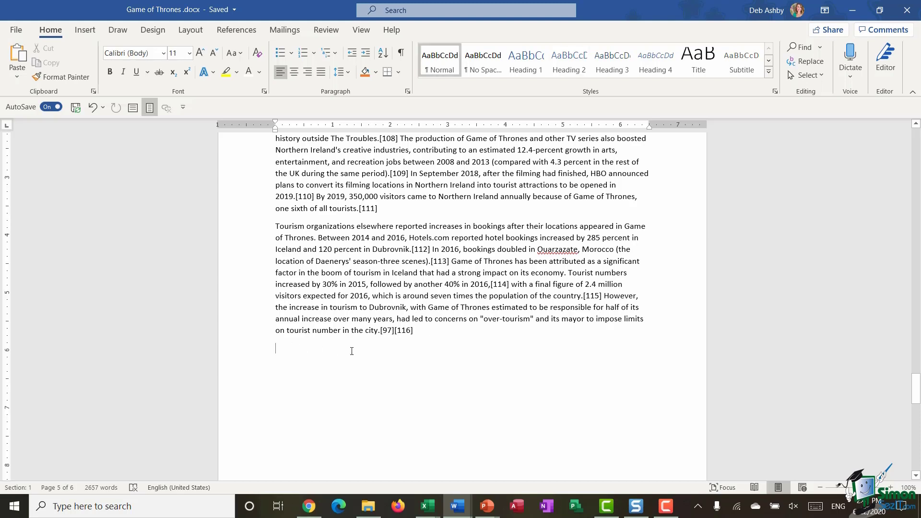
scroll(478, 288, "down", 3)
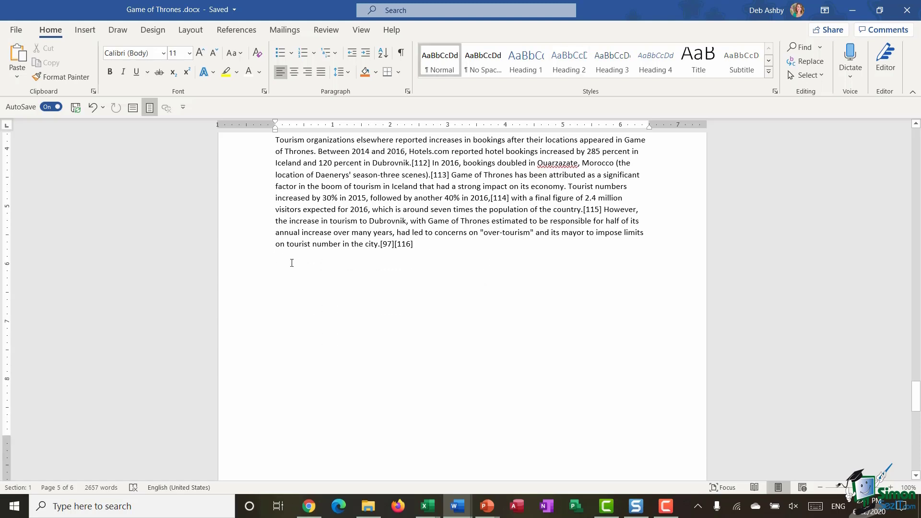
key("ctrl+Return")
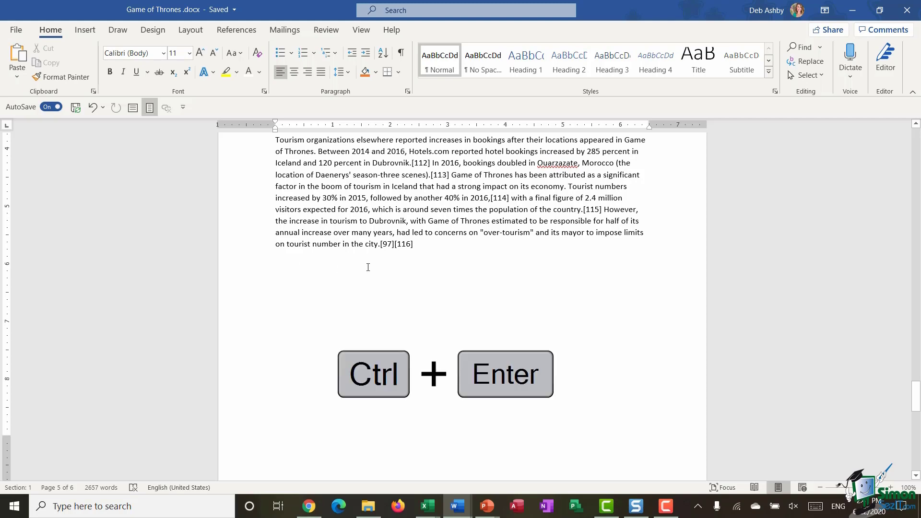
scroll(368, 267, "down", 13)
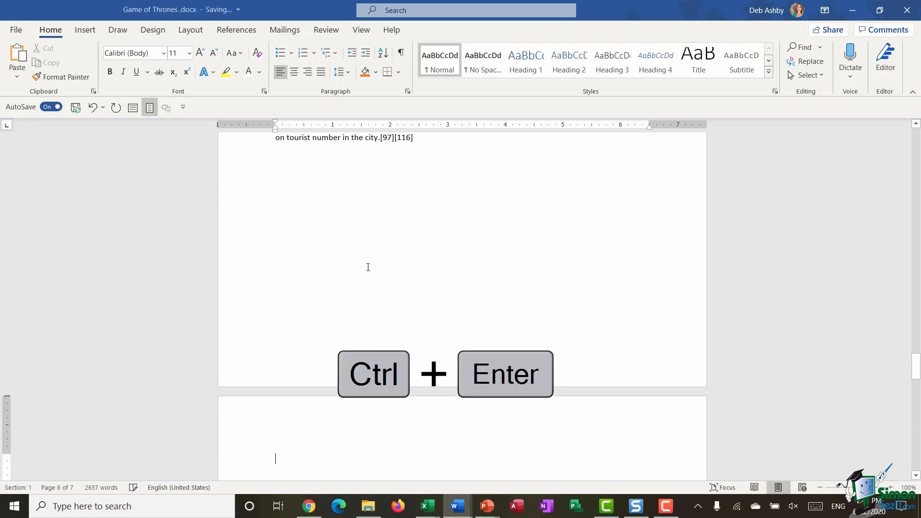
scroll(397, 267, "down", 1)
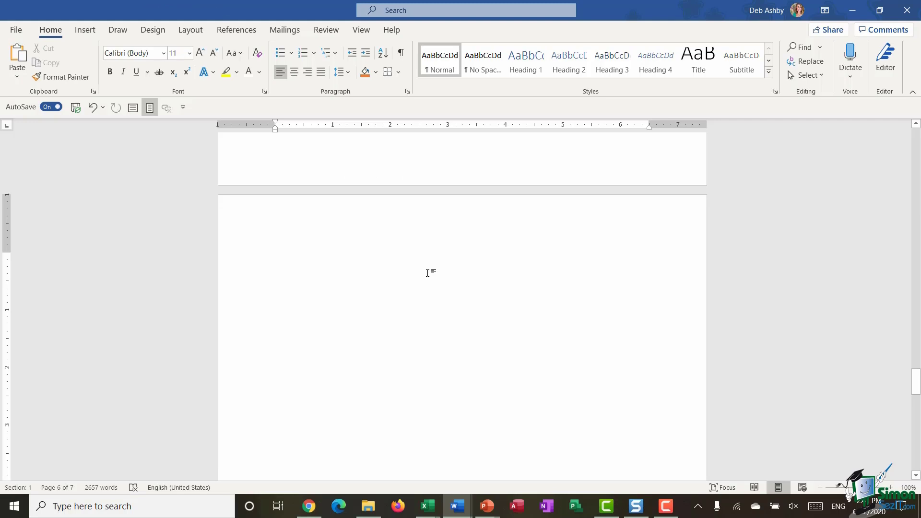
key("Return")
key("Return")
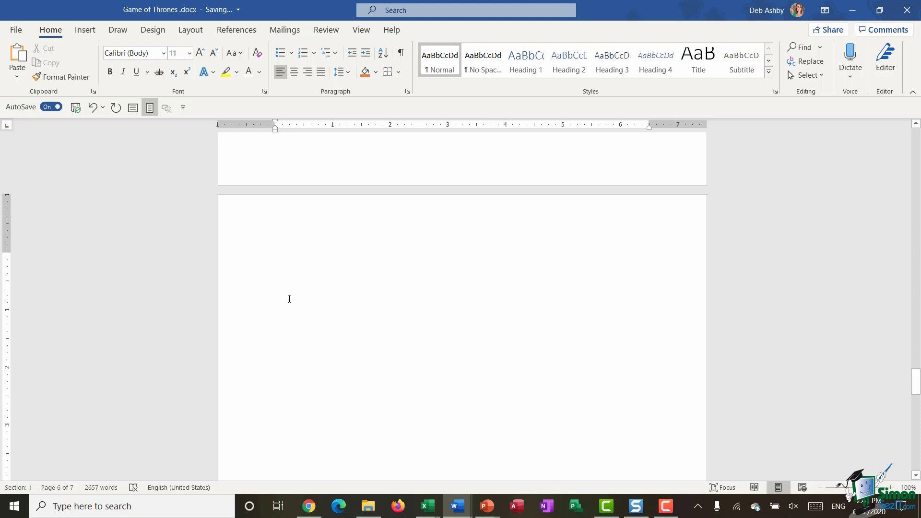
Insert an indented, two-column index with right-aligned page numbers
left_click(226, 32)
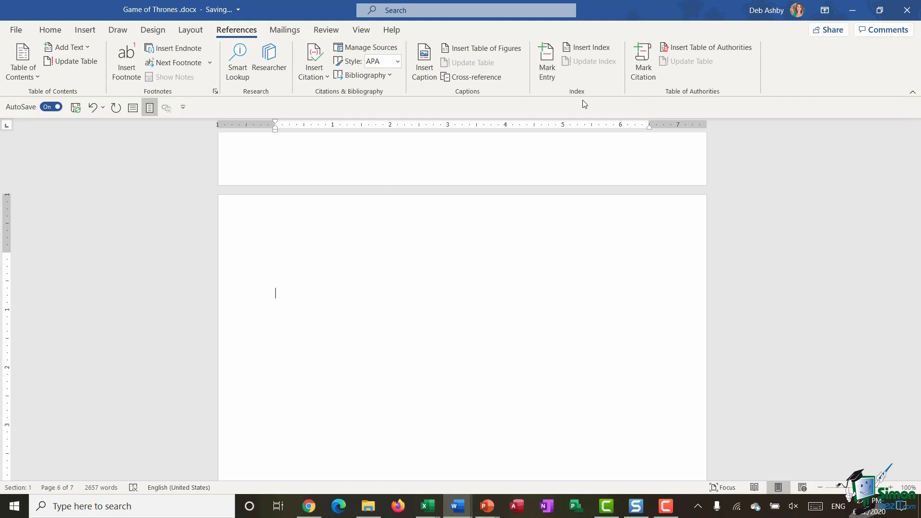
left_click(584, 51)
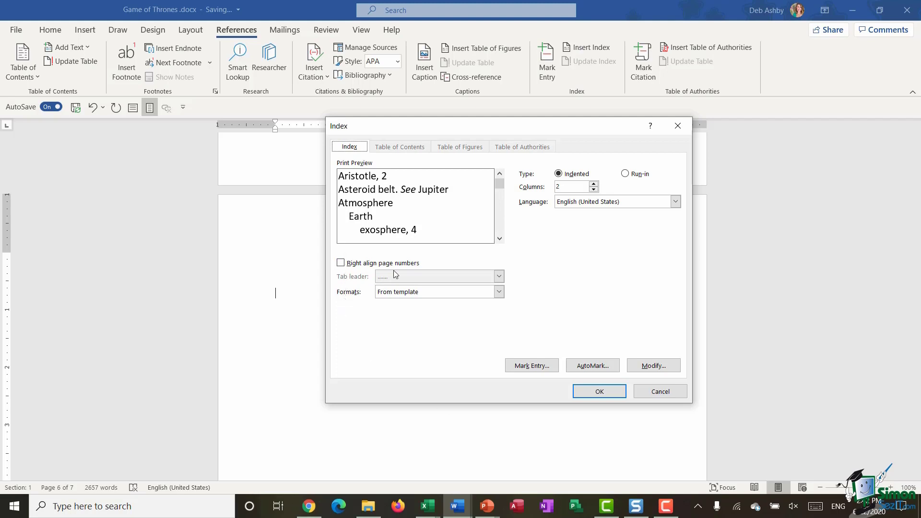
left_click(341, 263)
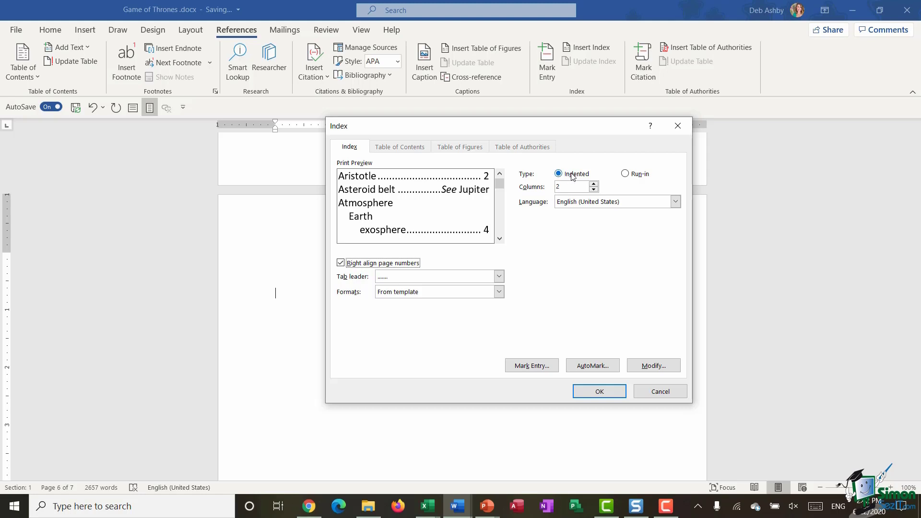
left_click(609, 396)
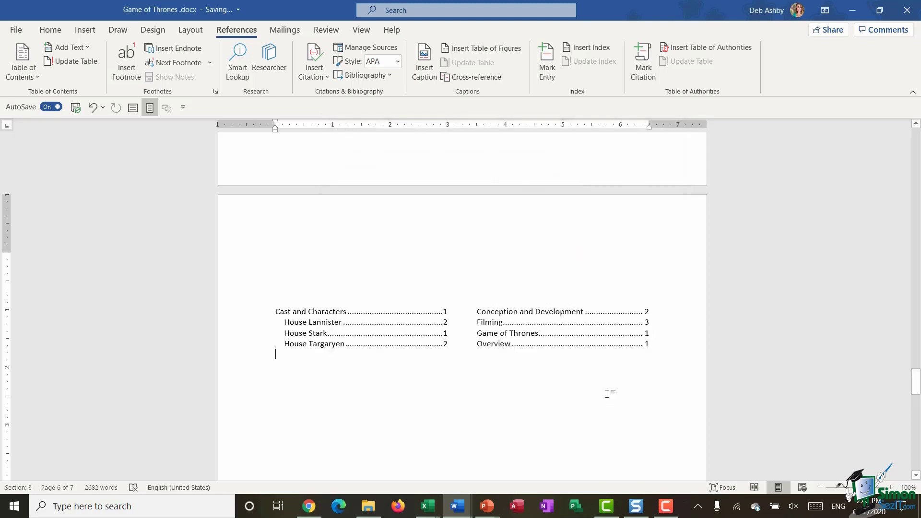
scroll(607, 394, "down", 3)
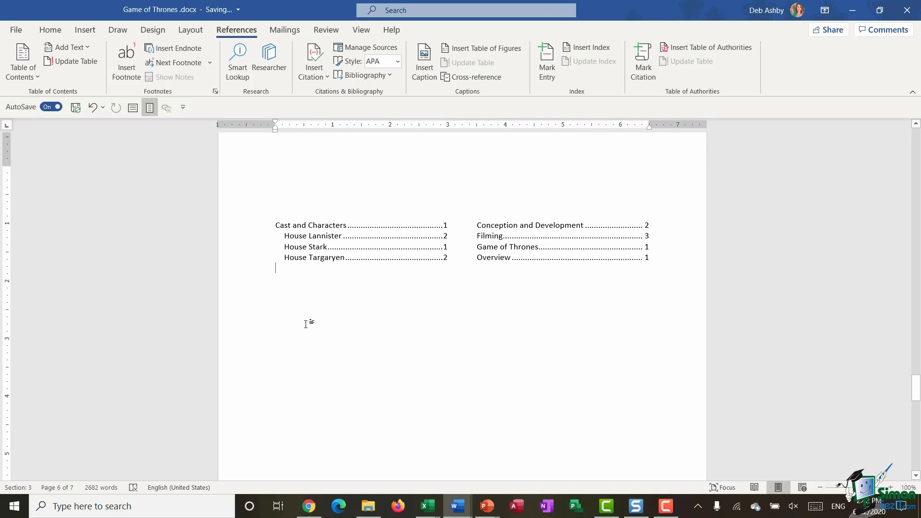
scroll(292, 206, "down", 1)
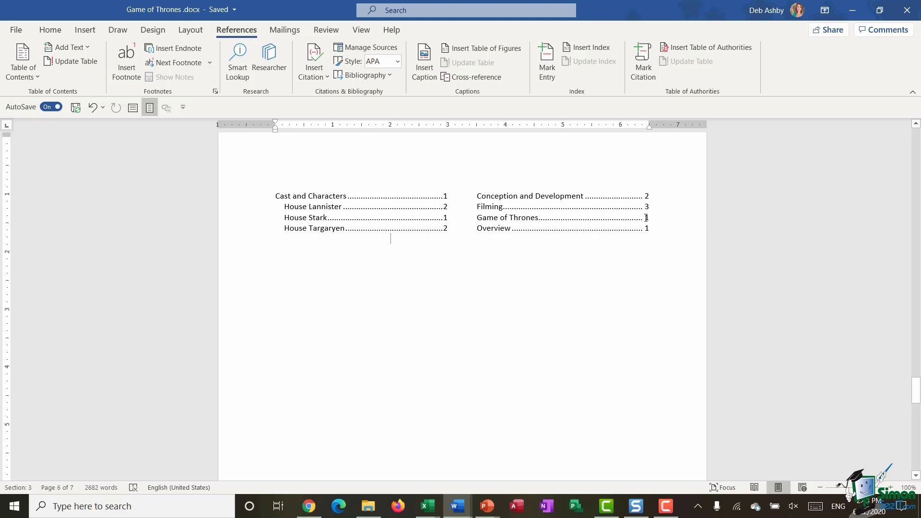
scroll(541, 302, "up", 2)
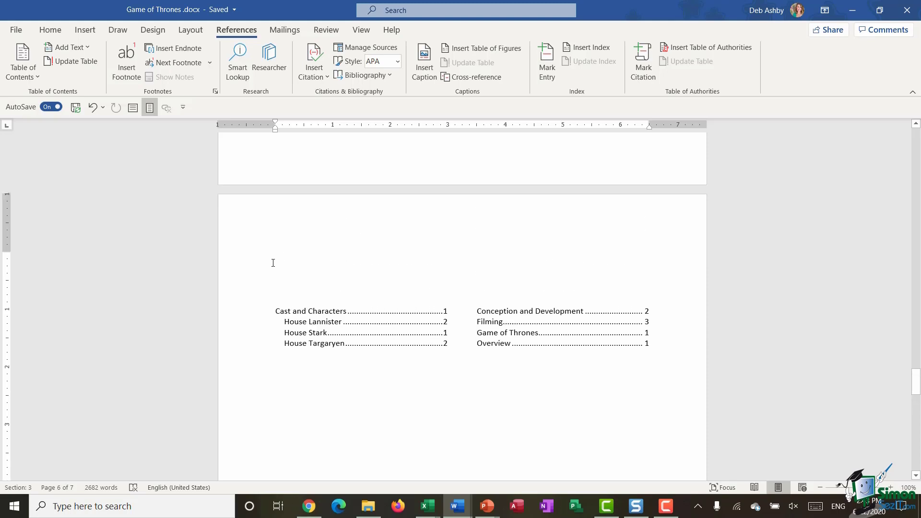
Type INDEX above the index entries and style it Heading 1
left_click(283, 276)
type("INDEX")
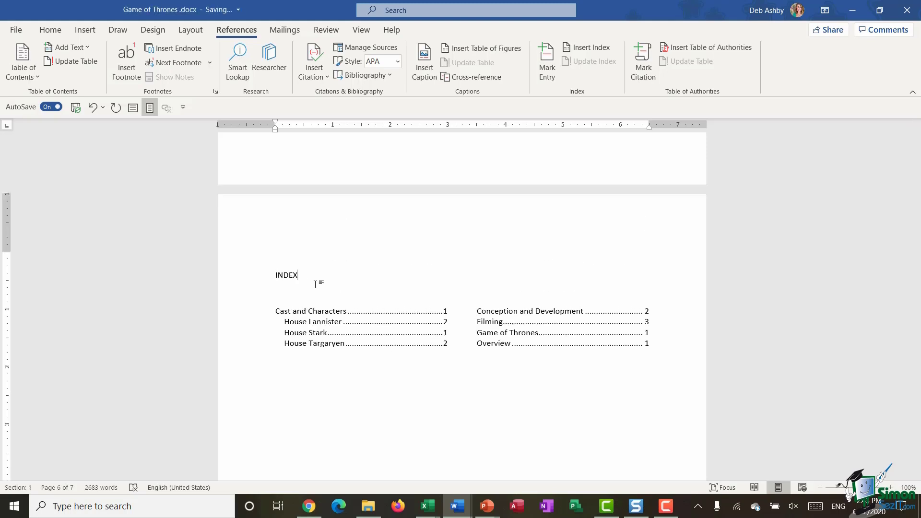
left_click(247, 286)
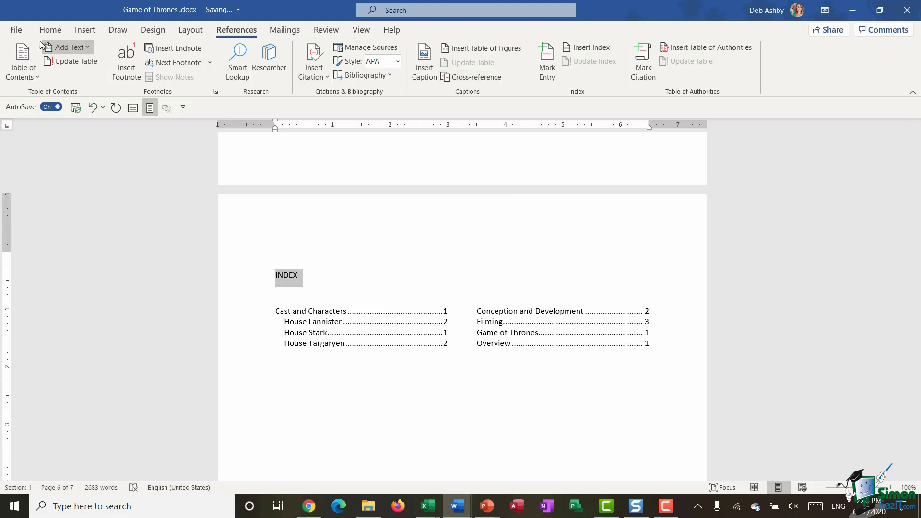
left_click(50, 29)
left_click(528, 60)
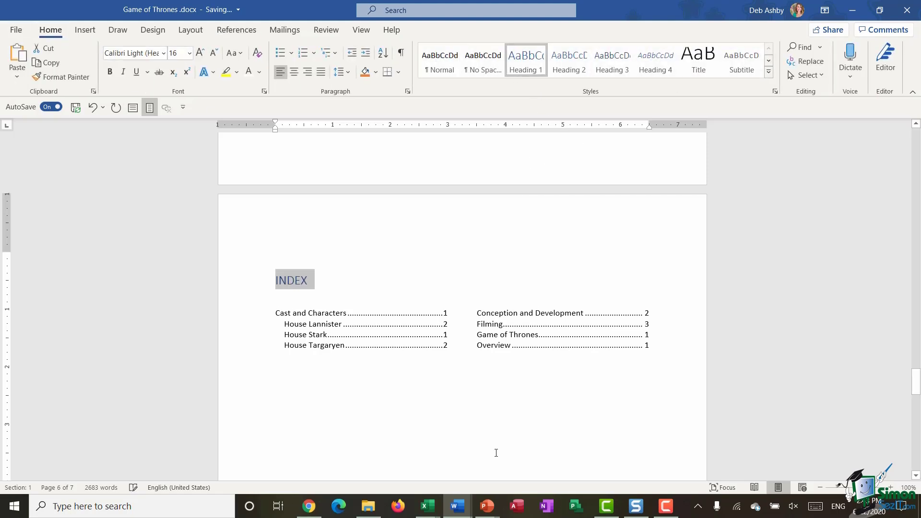
left_click(620, 420)
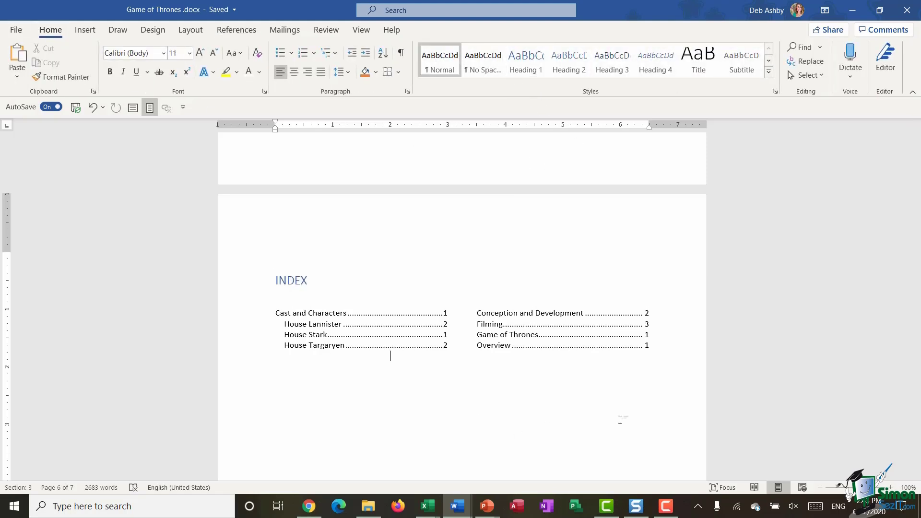
scroll(528, 379, "down", 2)
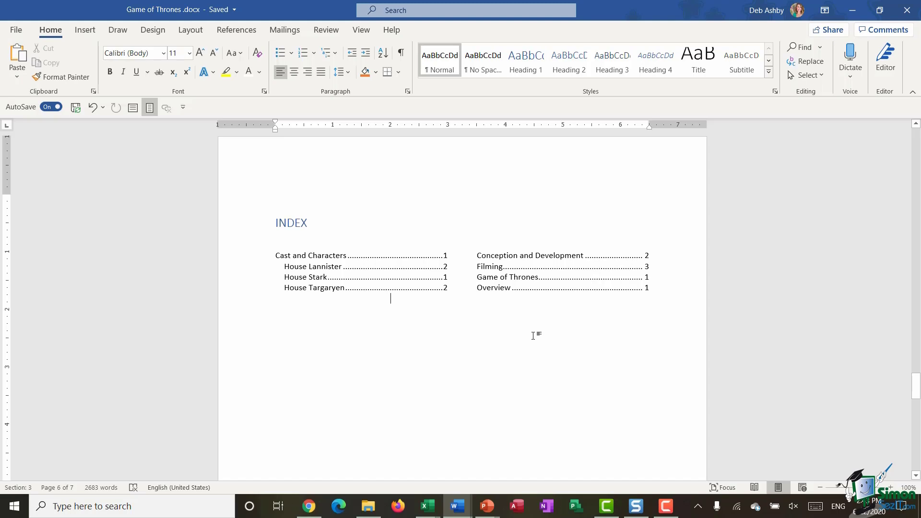
Mark the INDEX heading as an index entry, then hide formatting marks again
left_click(231, 227)
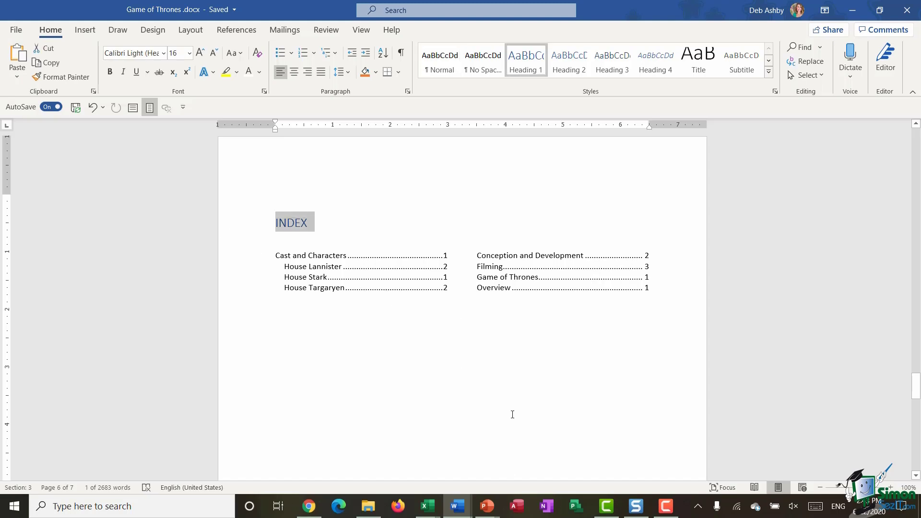
left_click(237, 30)
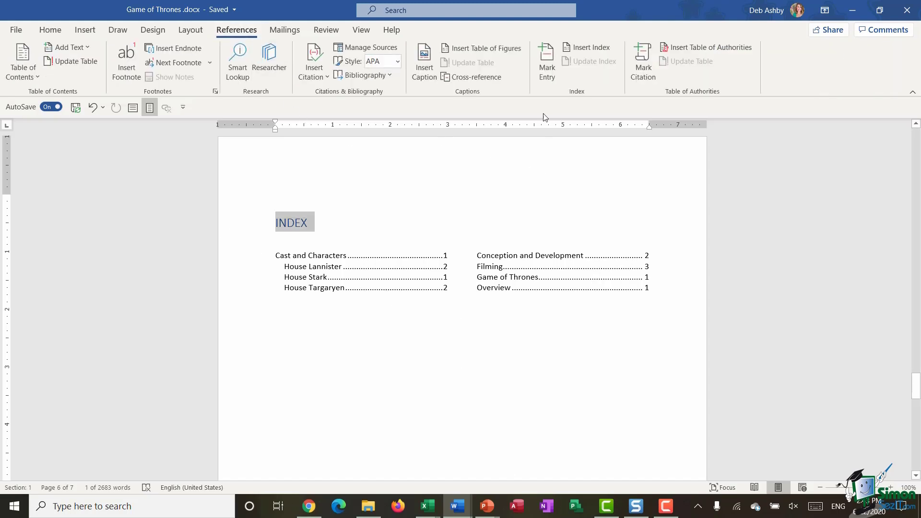
left_click(548, 68)
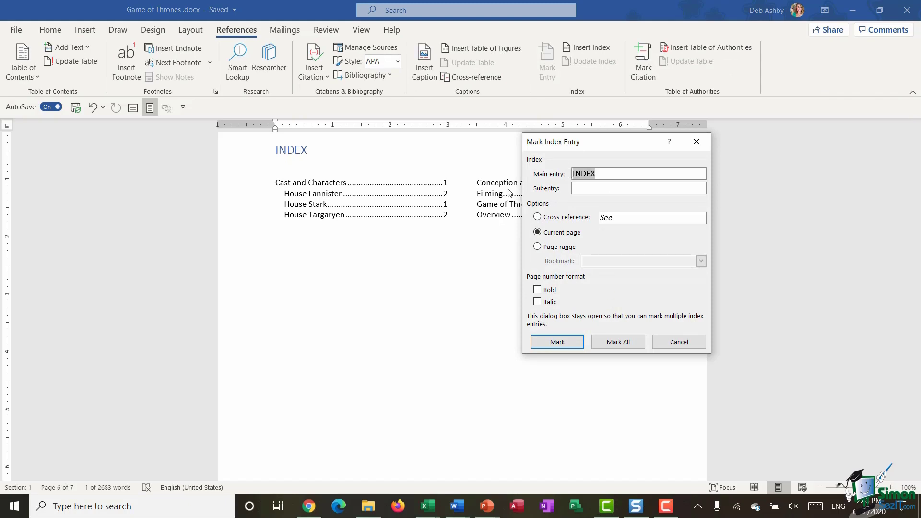
left_click(557, 341)
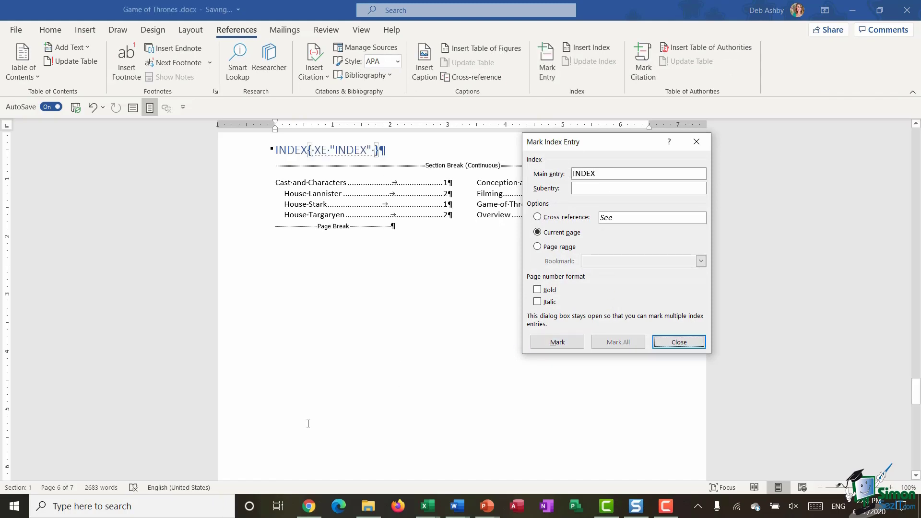
left_click(677, 342)
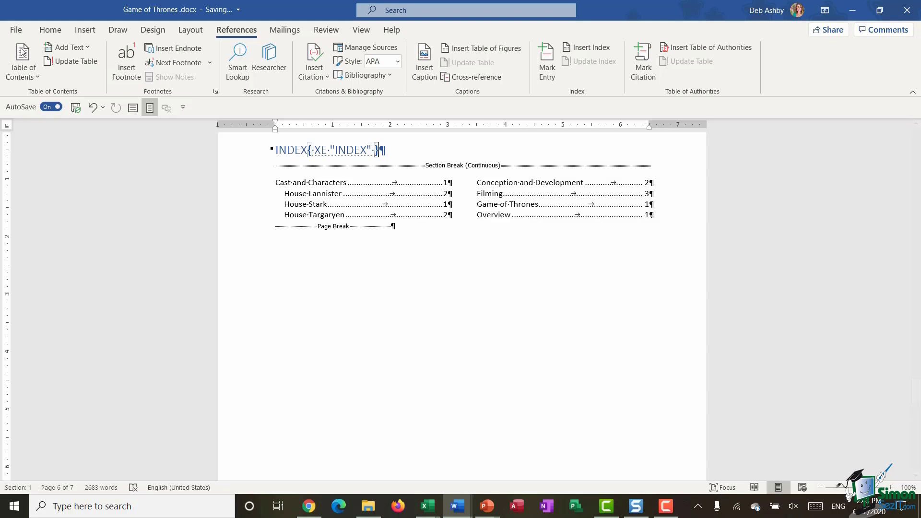
left_click(50, 29)
left_click(401, 53)
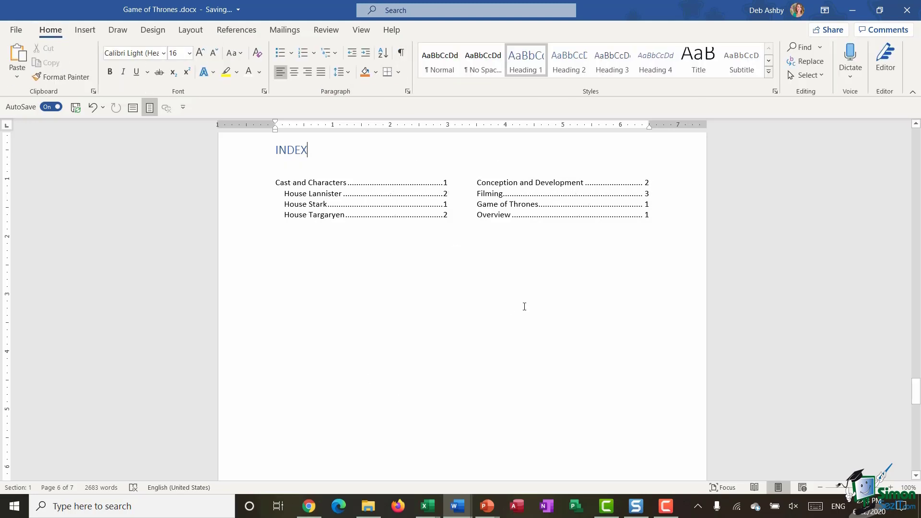
Select both index columns and update the index field so INDEX appears on page 6
scroll(536, 305, "up", 3)
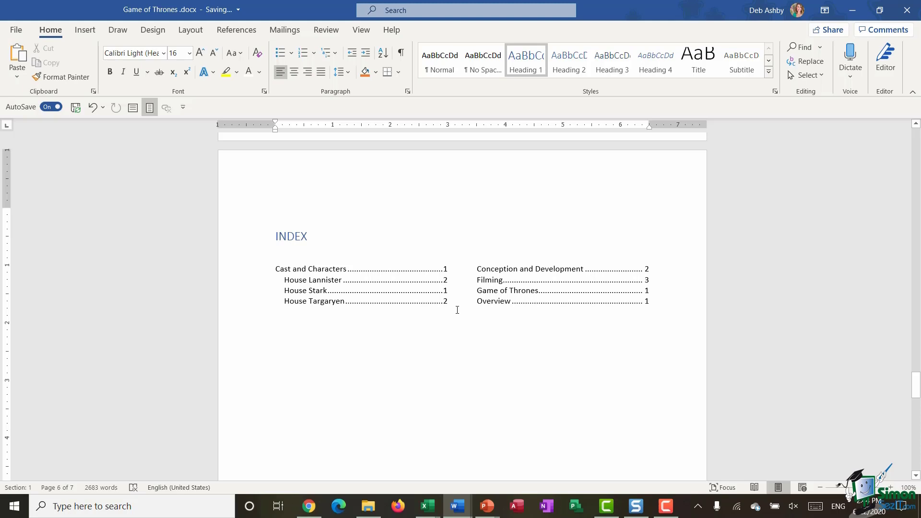
left_click_drag(456, 308, 463, 287)
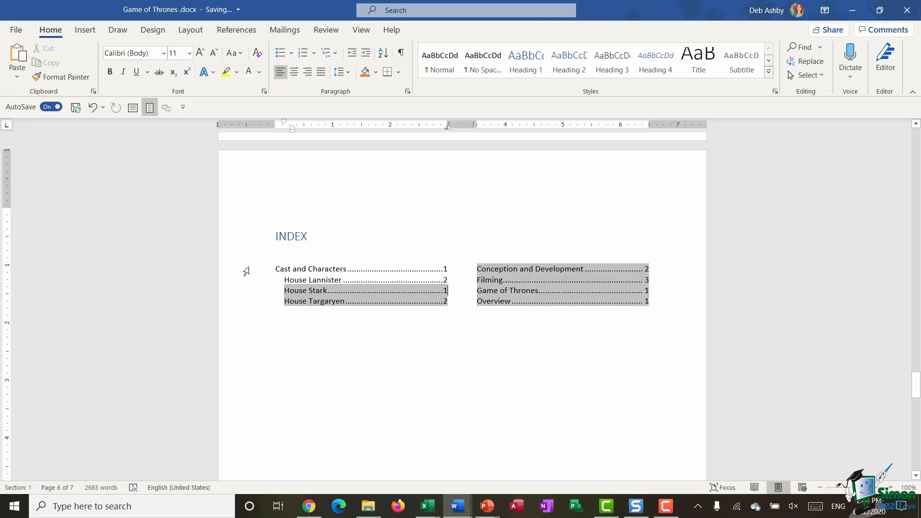
left_click_drag(245, 270, 244, 302)
left_click_drag(477, 269, 671, 291)
right_click(619, 287)
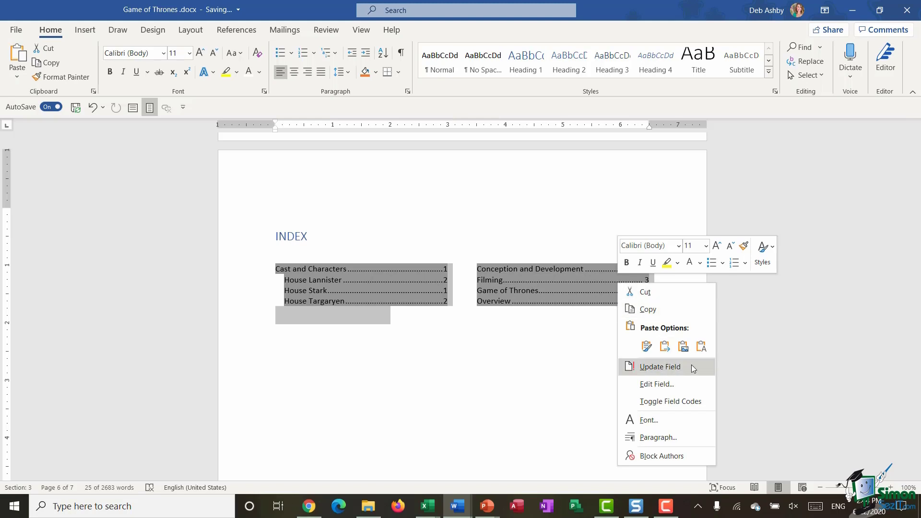
left_click(660, 367)
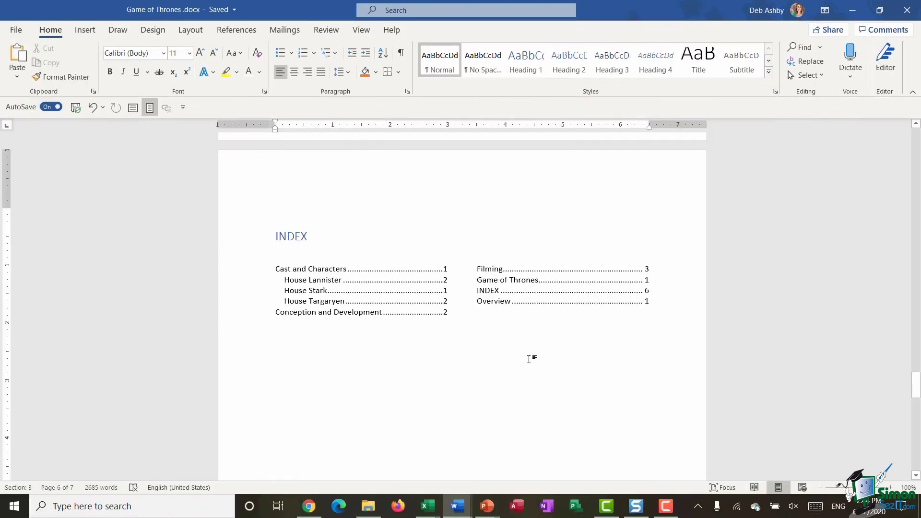
scroll(530, 355, "up", 6)
scroll(530, 356, "up", 10)
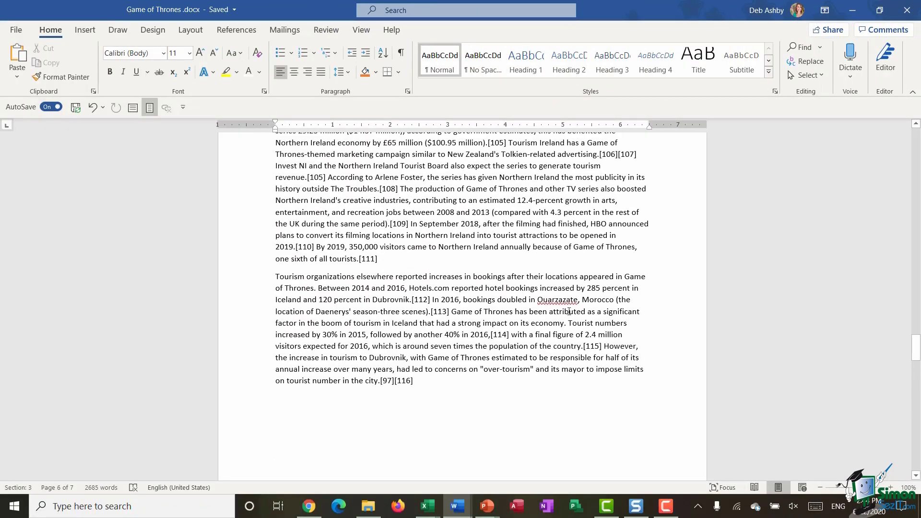
scroll(432, 278, "up", 9)
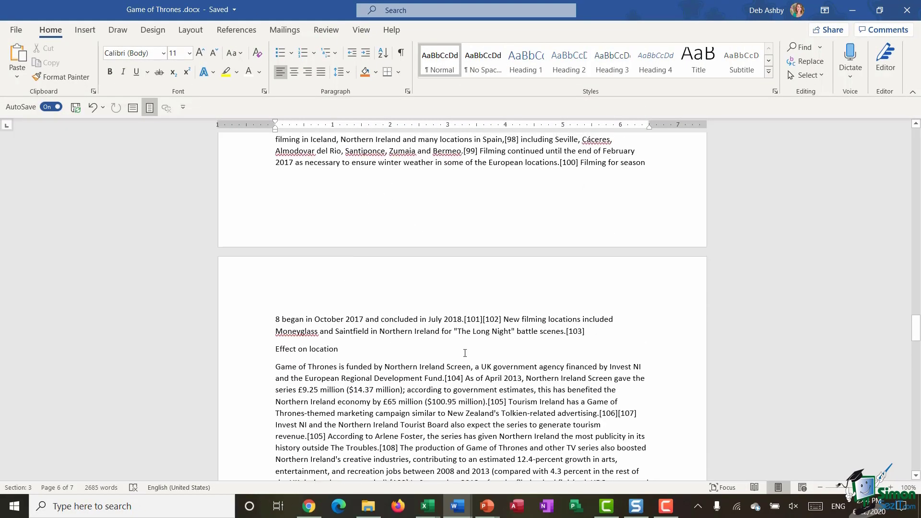
scroll(404, 257, "down", 20)
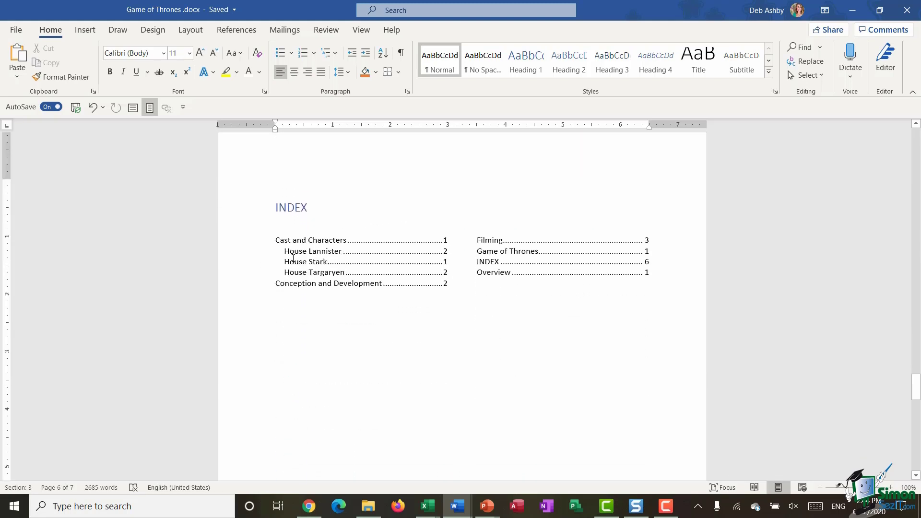
left_click(253, 257, "shift")
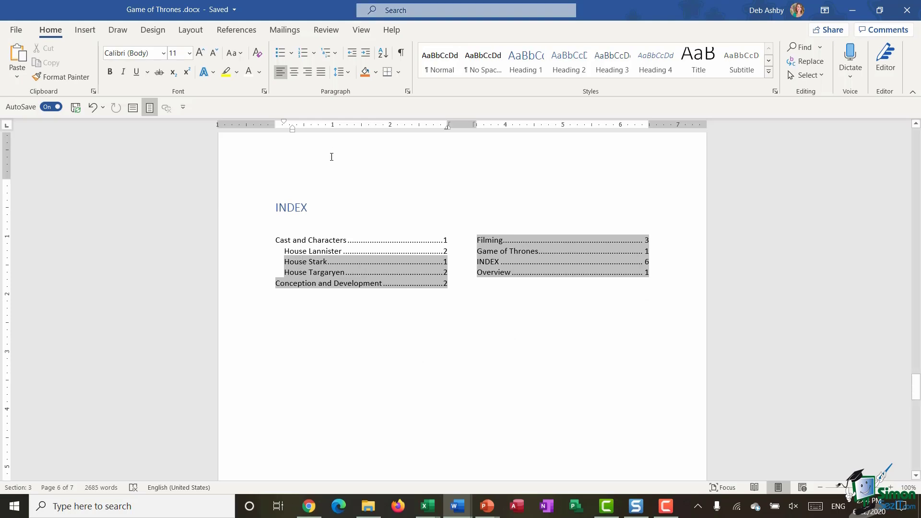
right_click(403, 273)
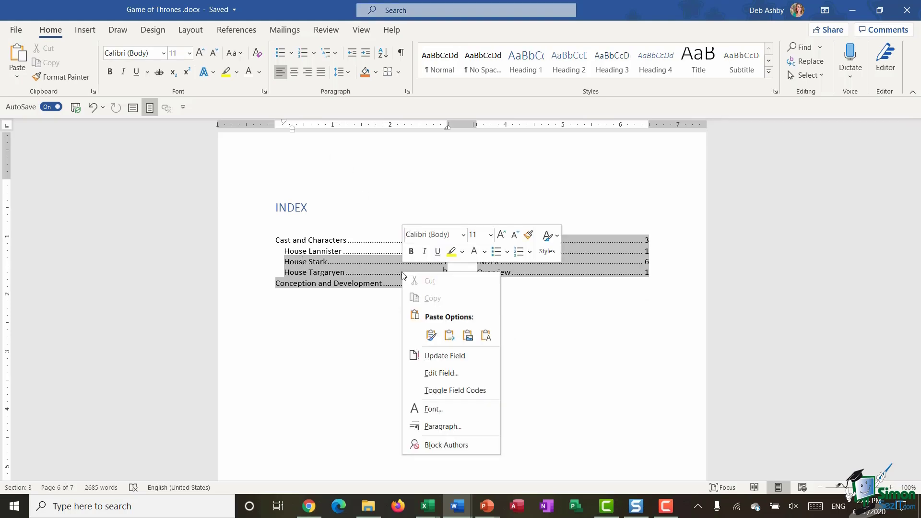
left_click(240, 32)
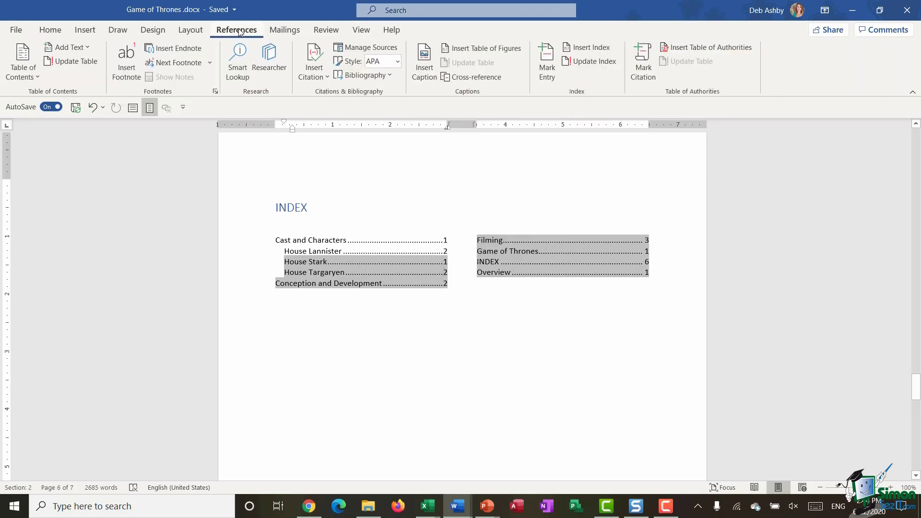
left_click(598, 65)
scroll(605, 386, "up", 15)
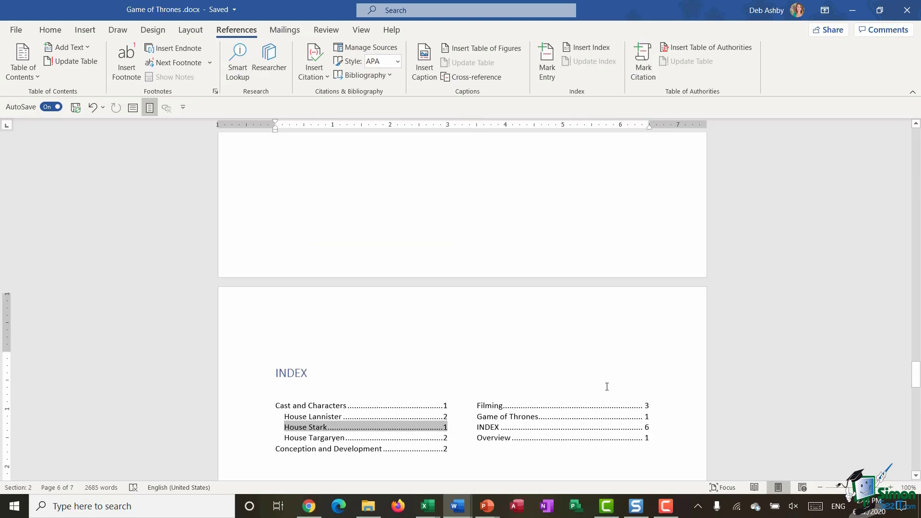
scroll(607, 386, "up", 20)
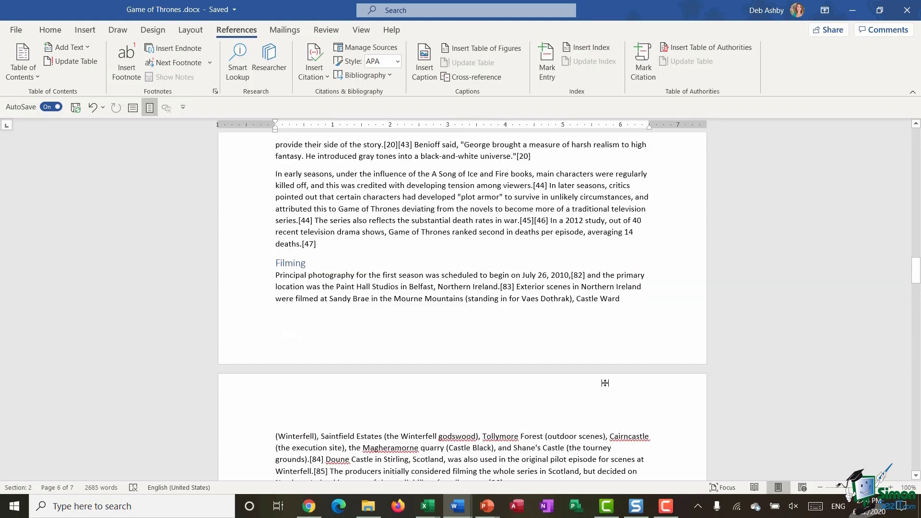
scroll(600, 380, "up", 10)
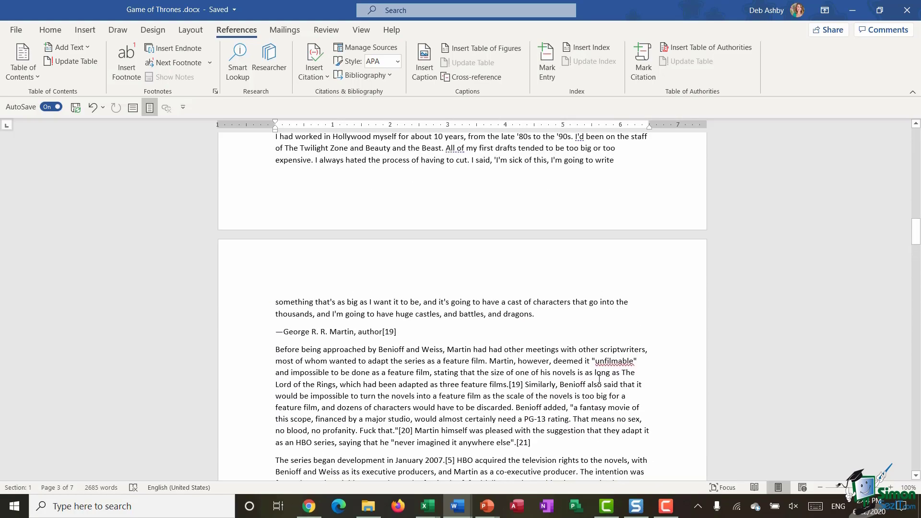